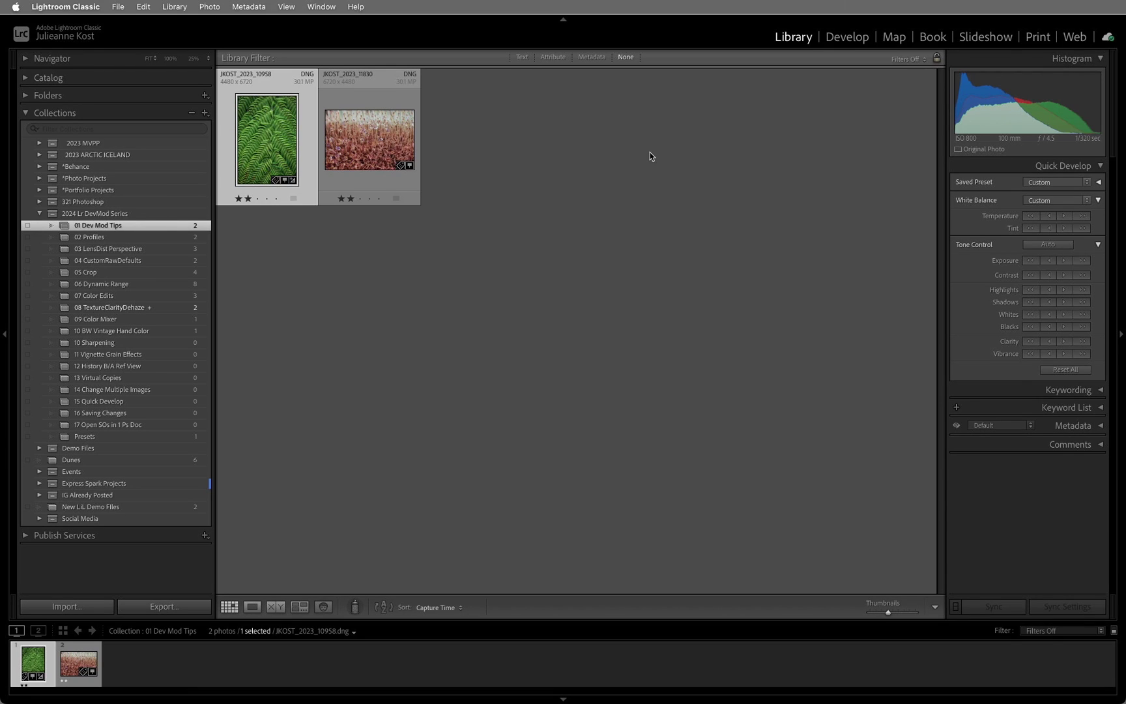
Open the fern photo in the Develop module with the D shortcut
key(d)
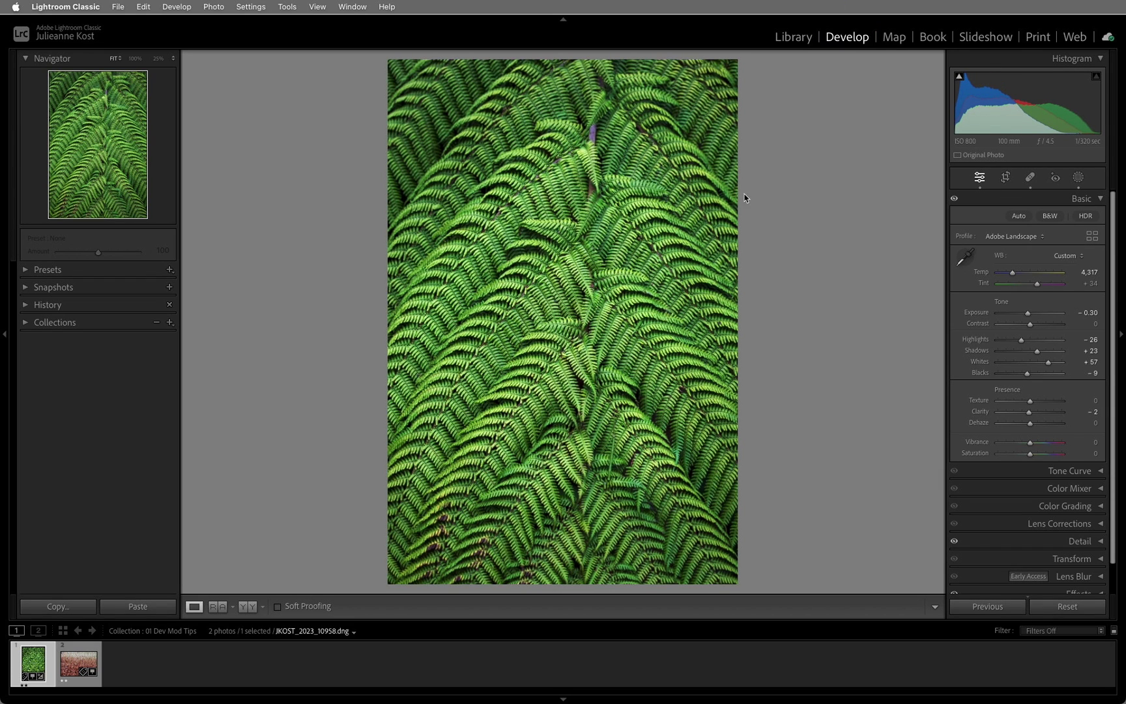
click(786, 194)
right_click(786, 195)
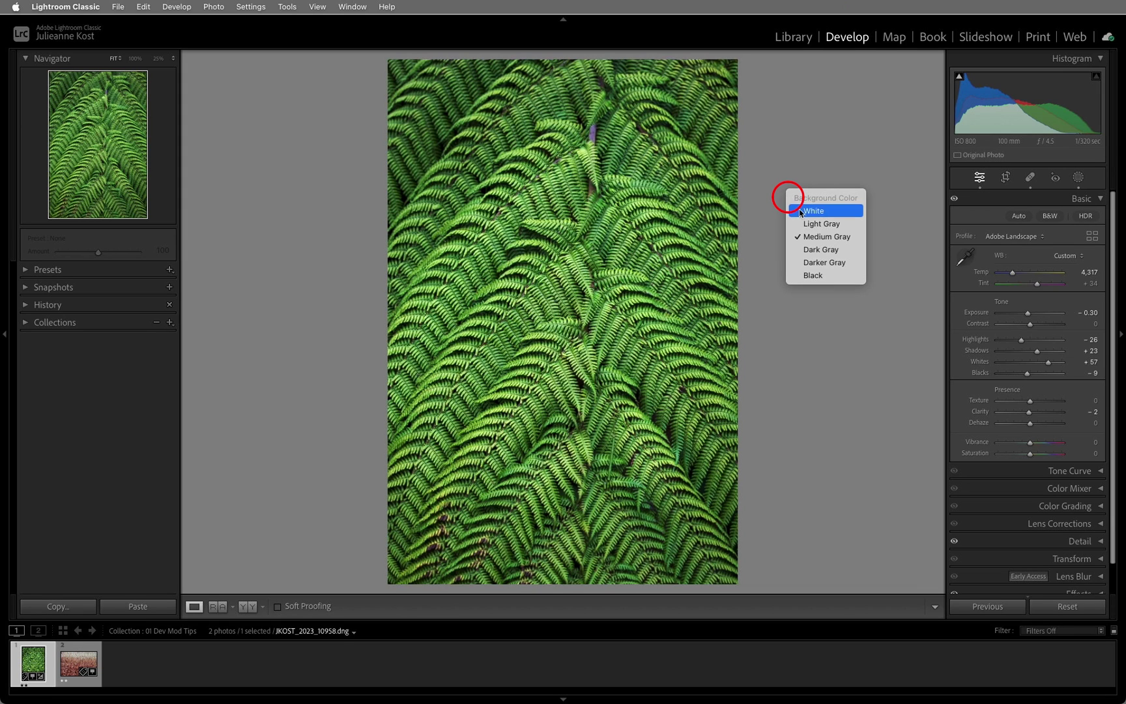
click(799, 210)
right_click(795, 204)
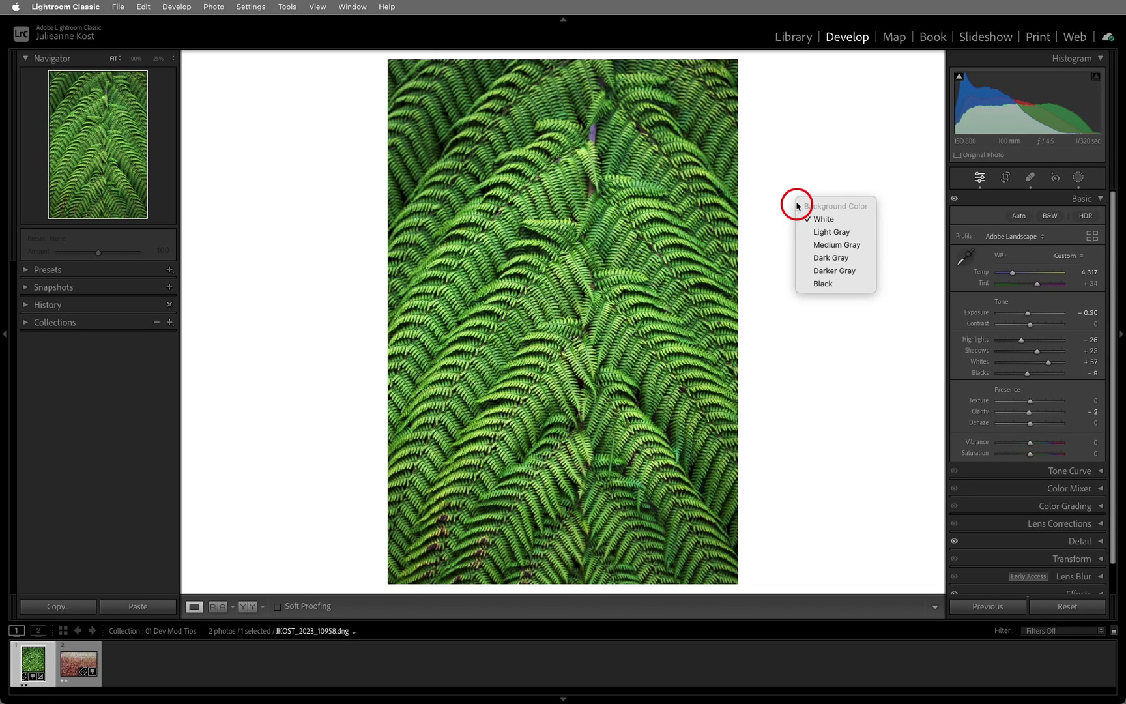
click(814, 245)
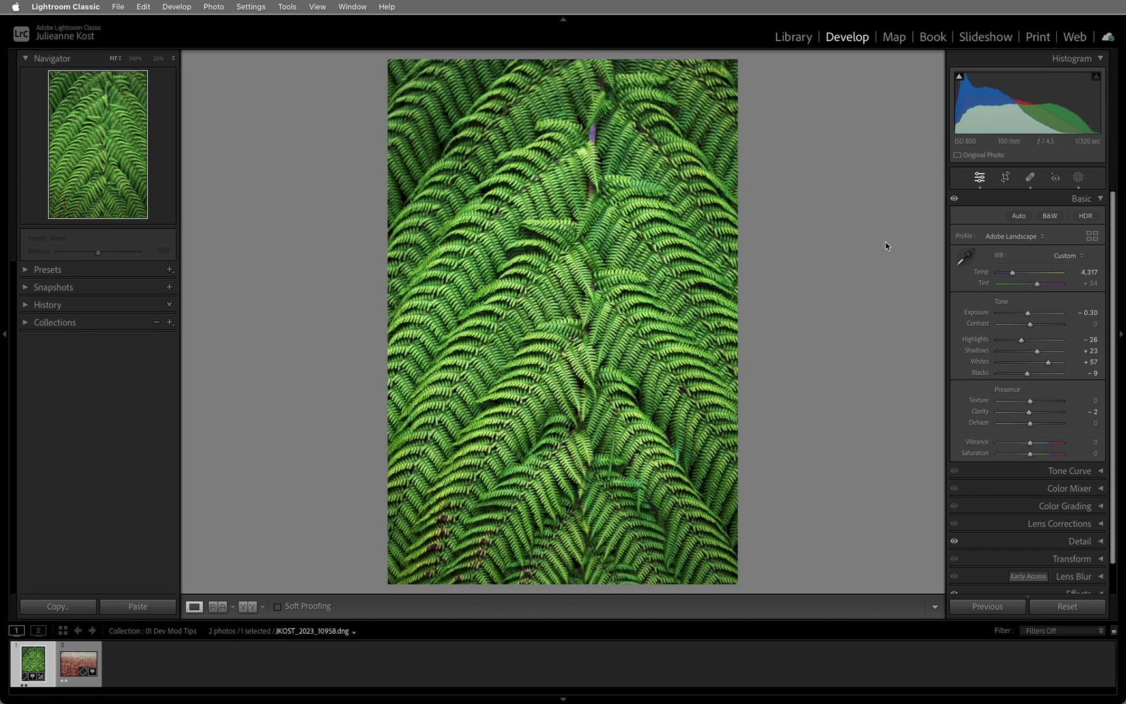
Turn on Solo Mode for the Develop panels, then expand Tone Curve with Basic also open
right_click(989, 203)
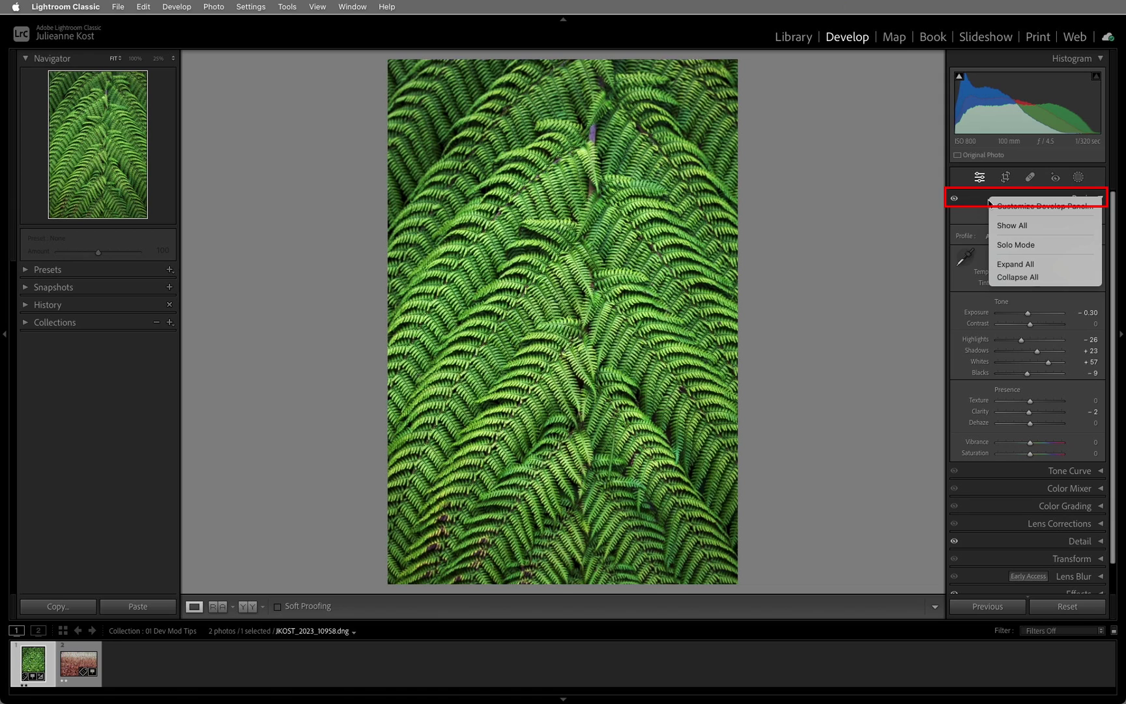
click(996, 247)
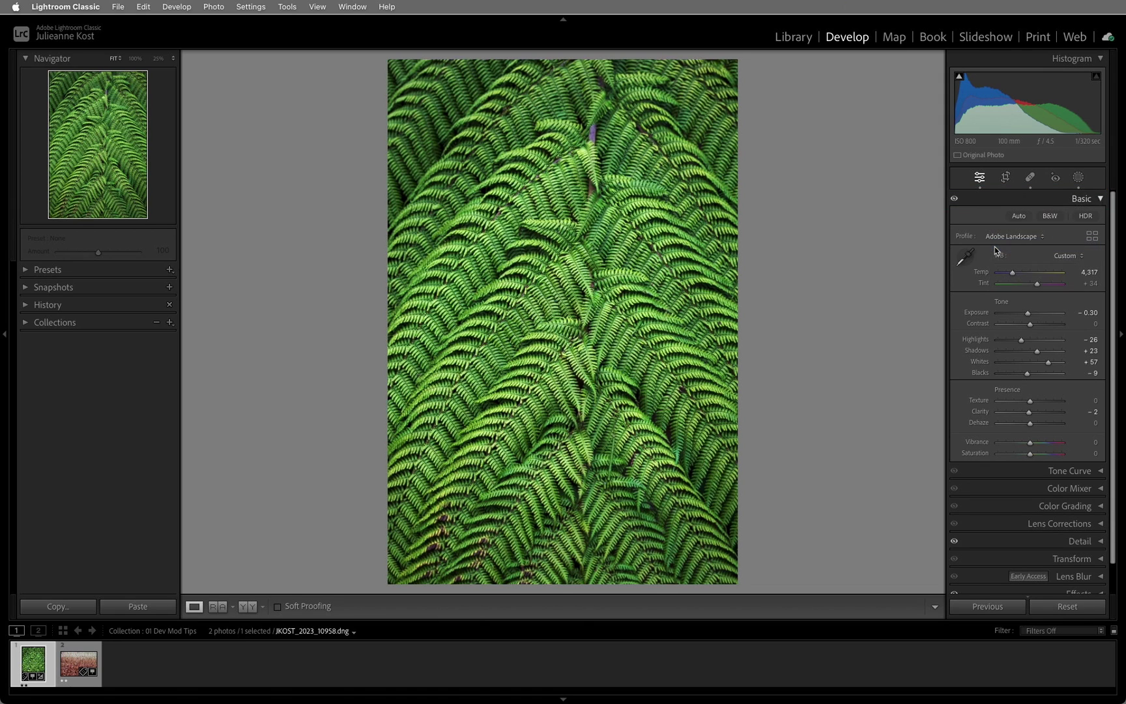
click(1007, 471)
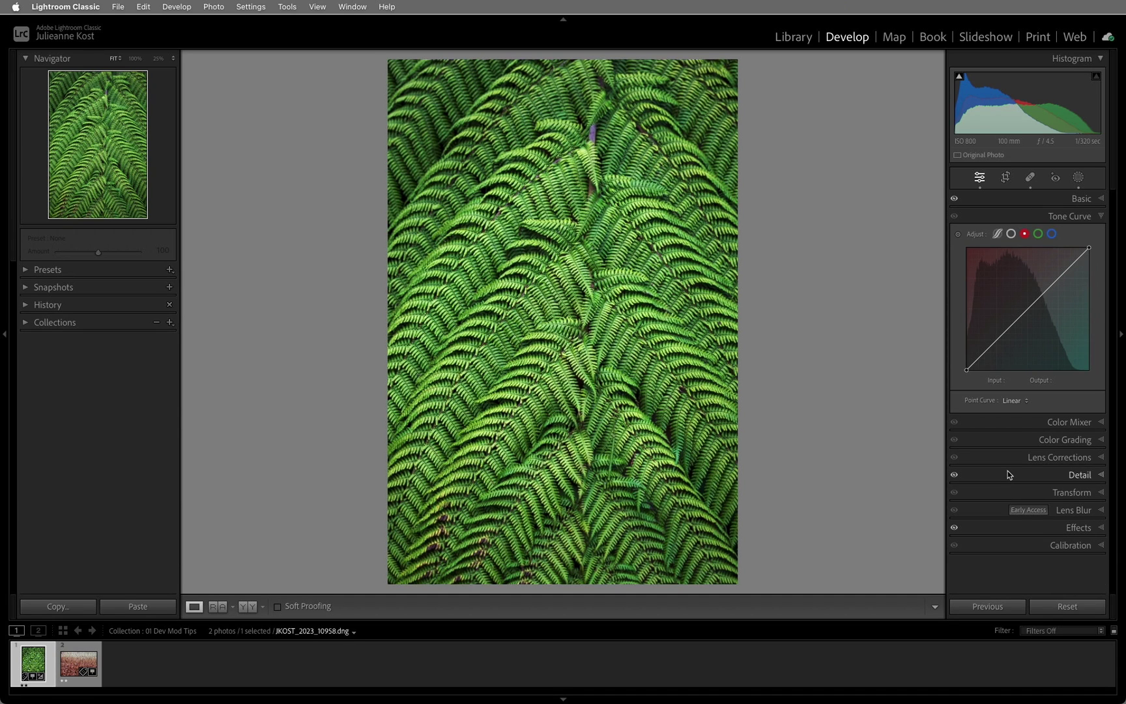
alt+click(1012, 198)
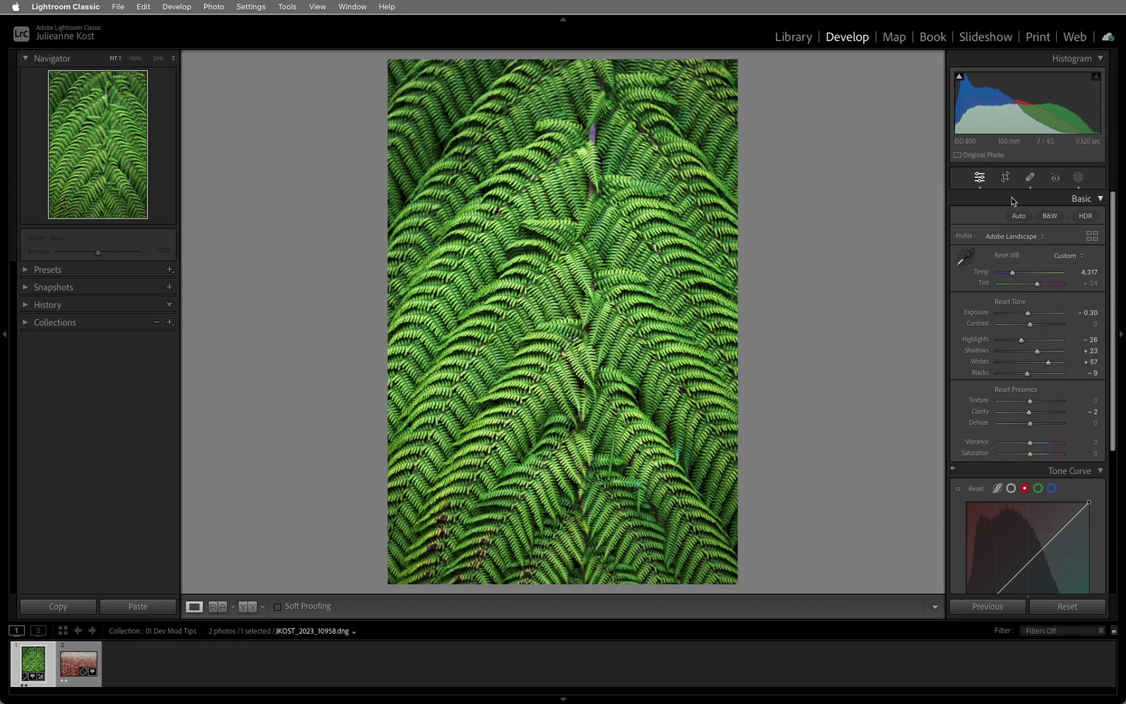
Collapse Tone Curve, scrub Temp to 4,650, and reset all Tone and Presence sliders to zero
alt+click(1011, 197)
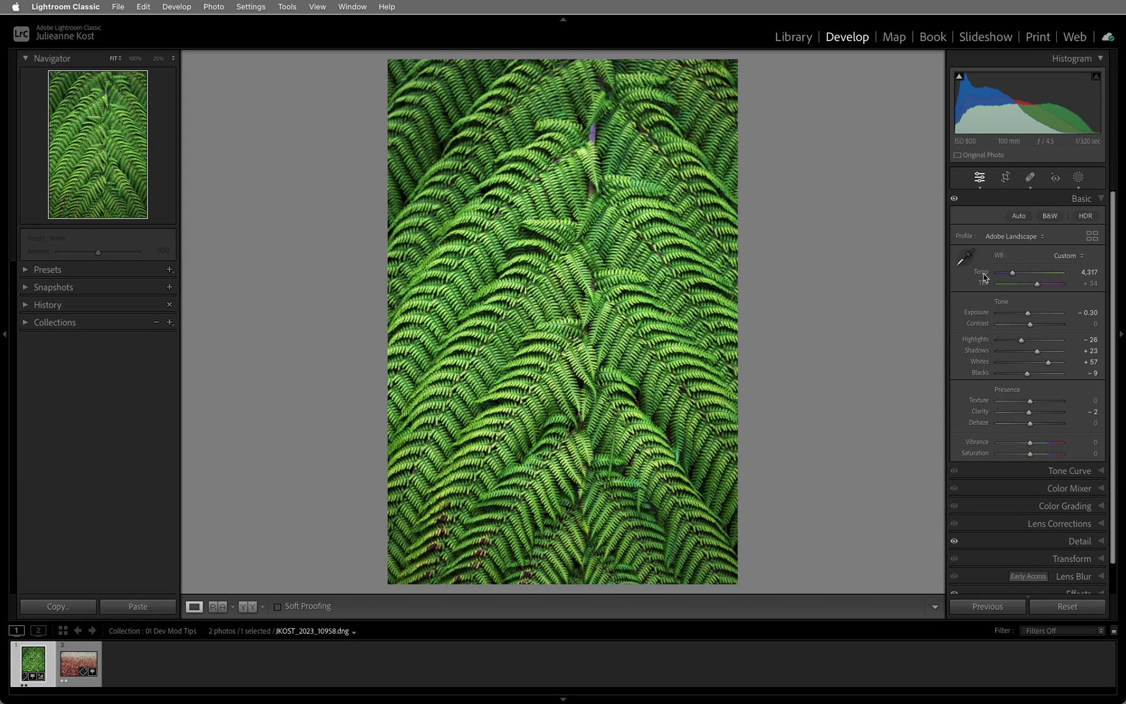
drag(984, 277, 984, 277)
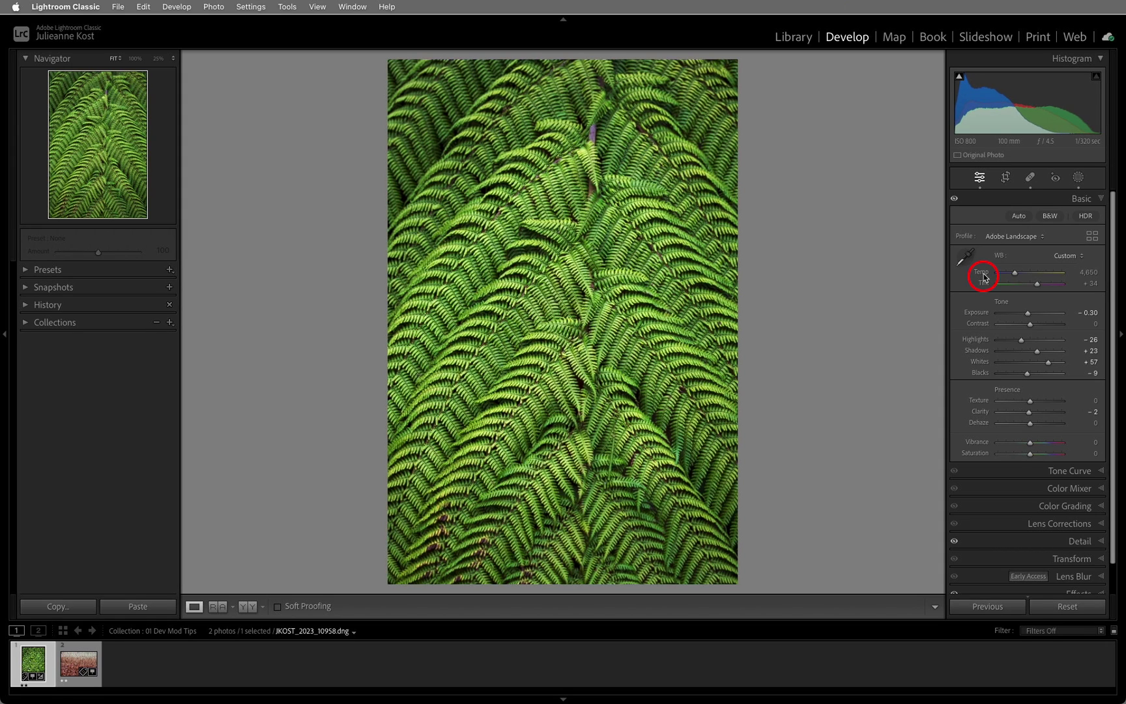
click(1007, 307)
double_click(1007, 307)
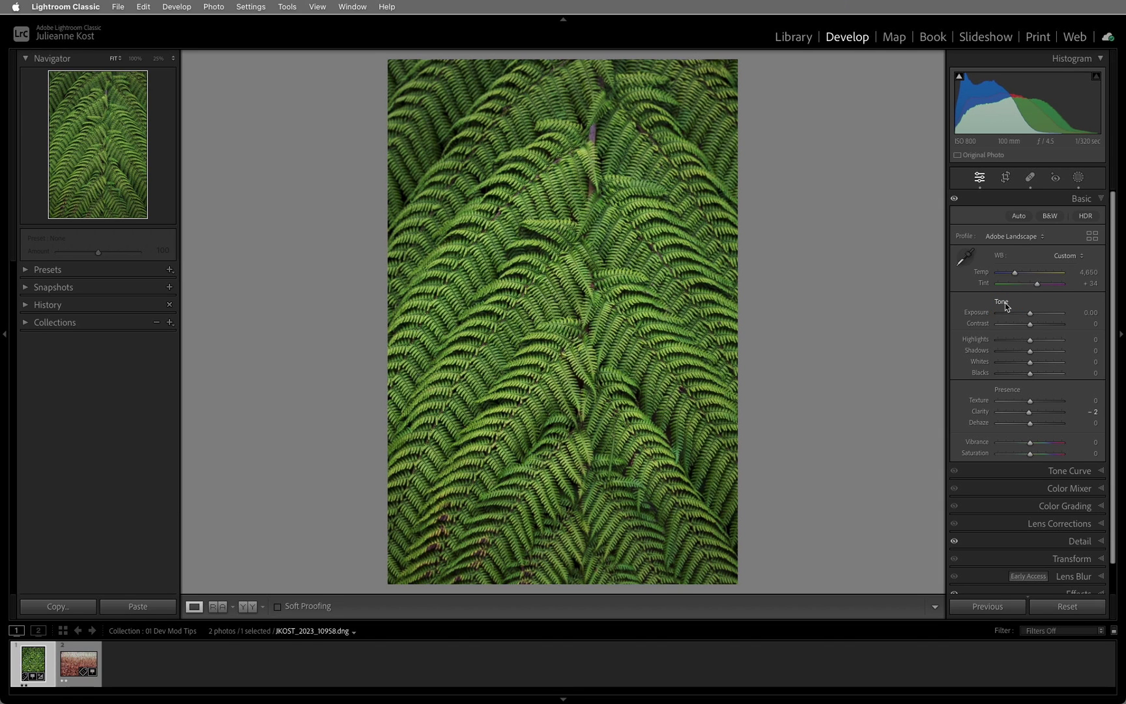
key(alt)
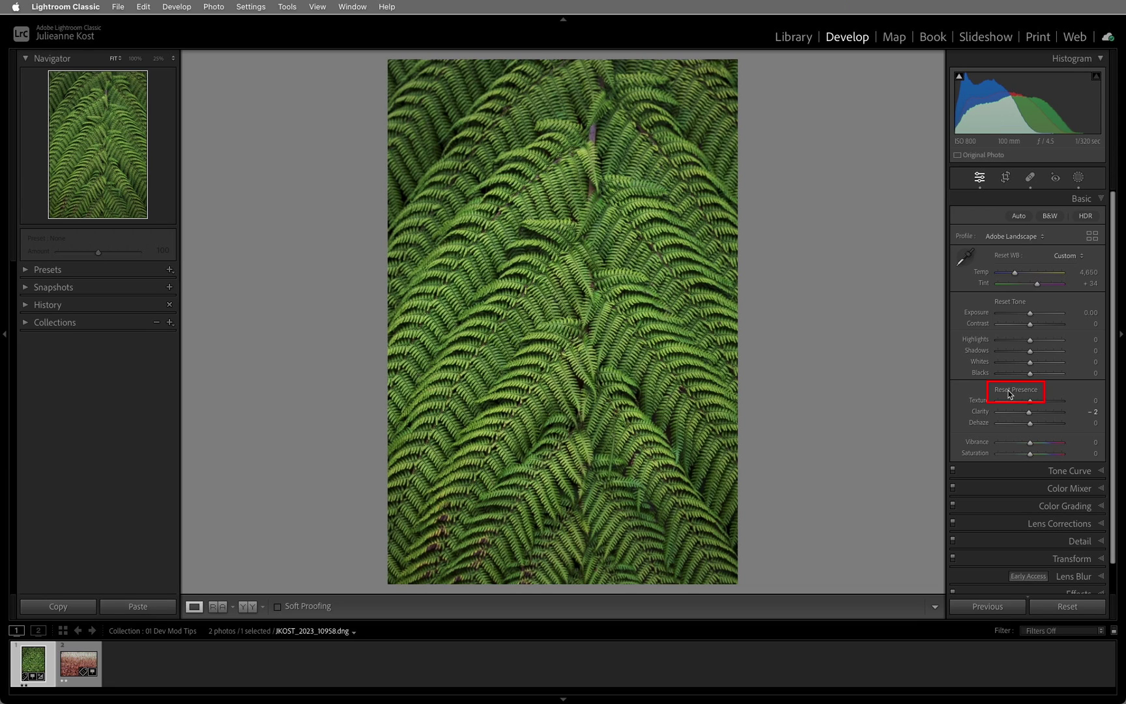
click(1008, 391)
right_click(999, 204)
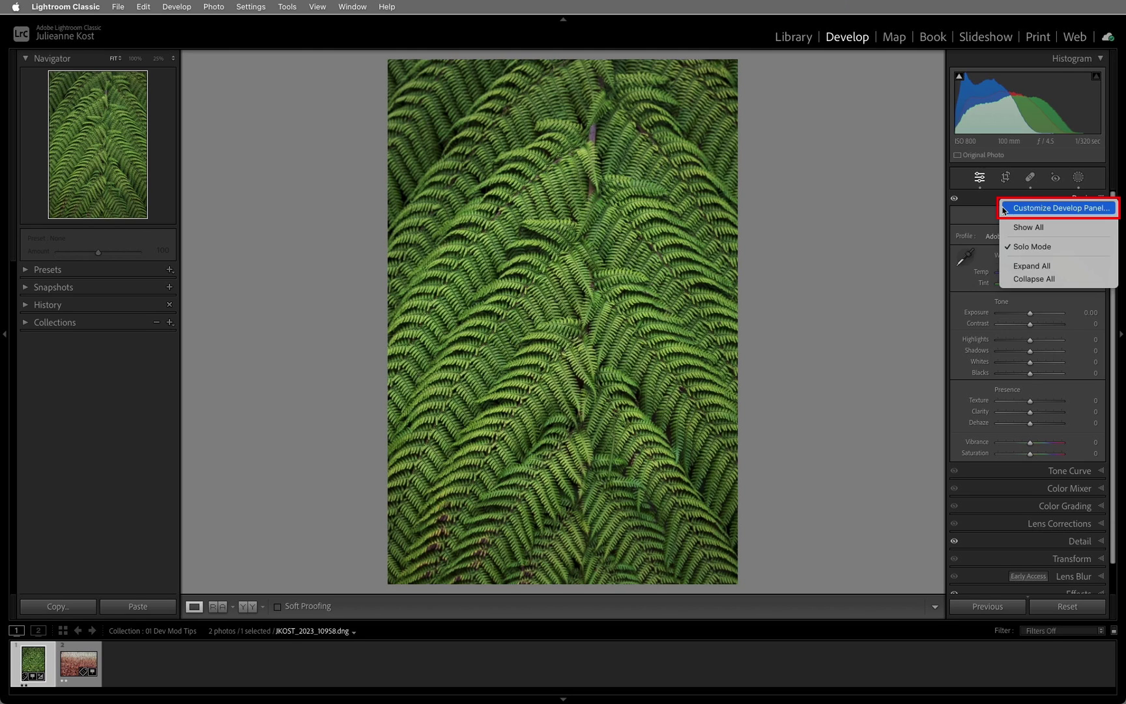
click(1043, 208)
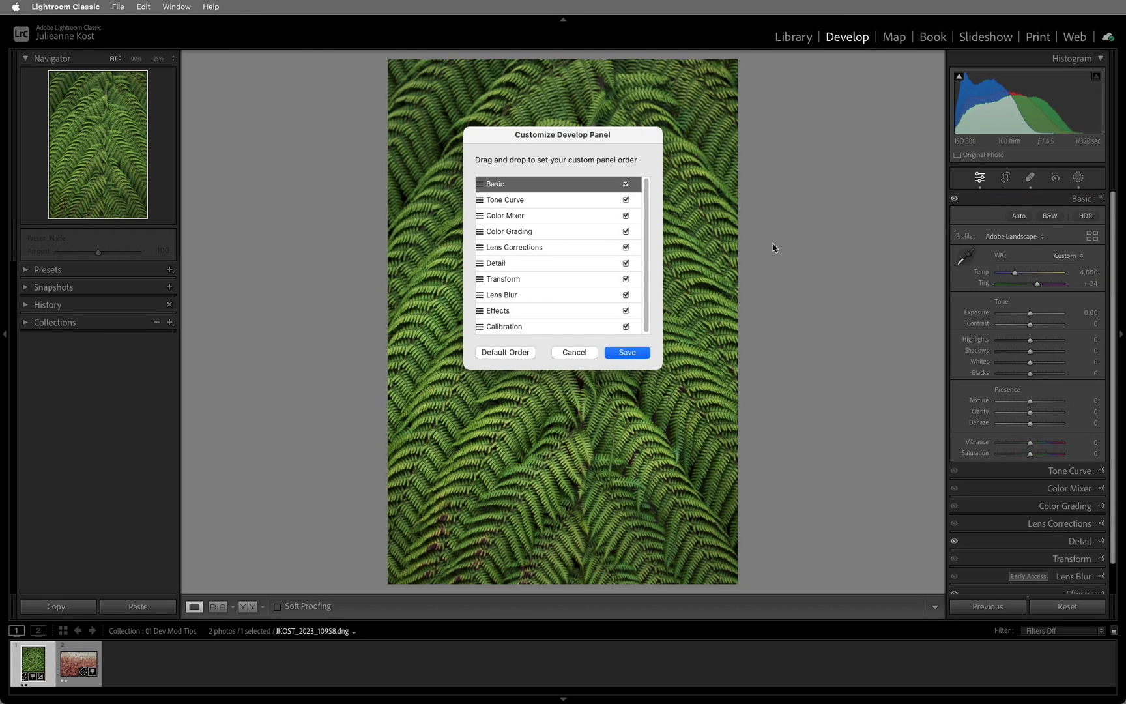
drag(480, 248, 480, 200)
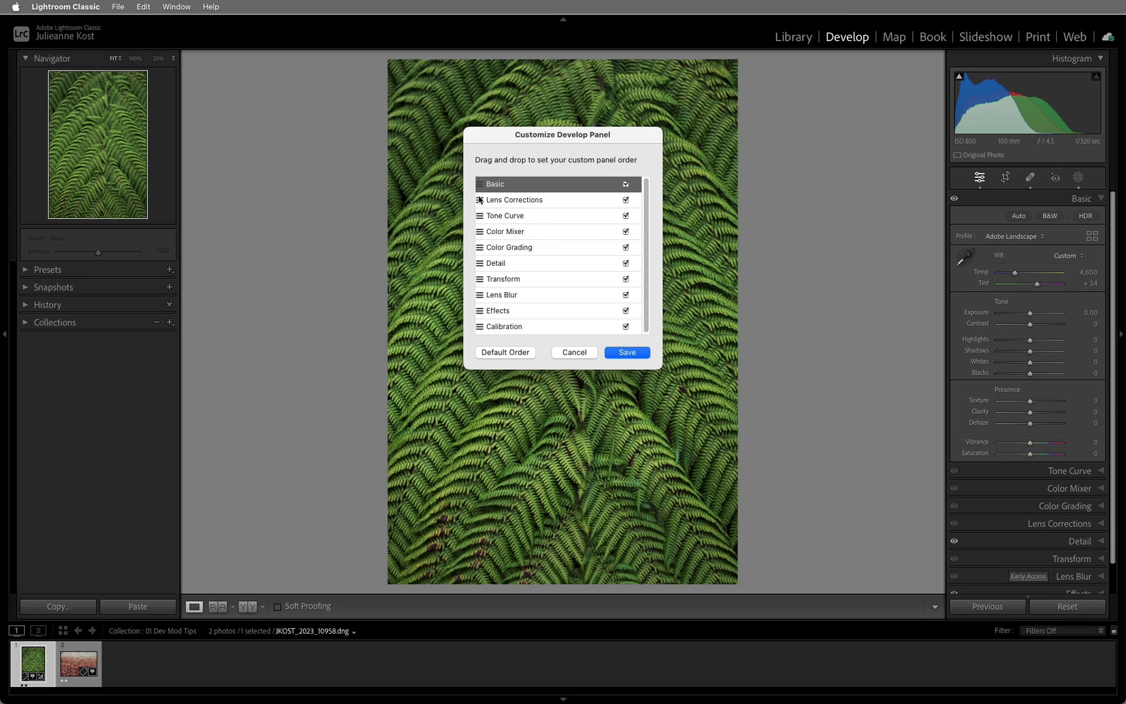
click(626, 327)
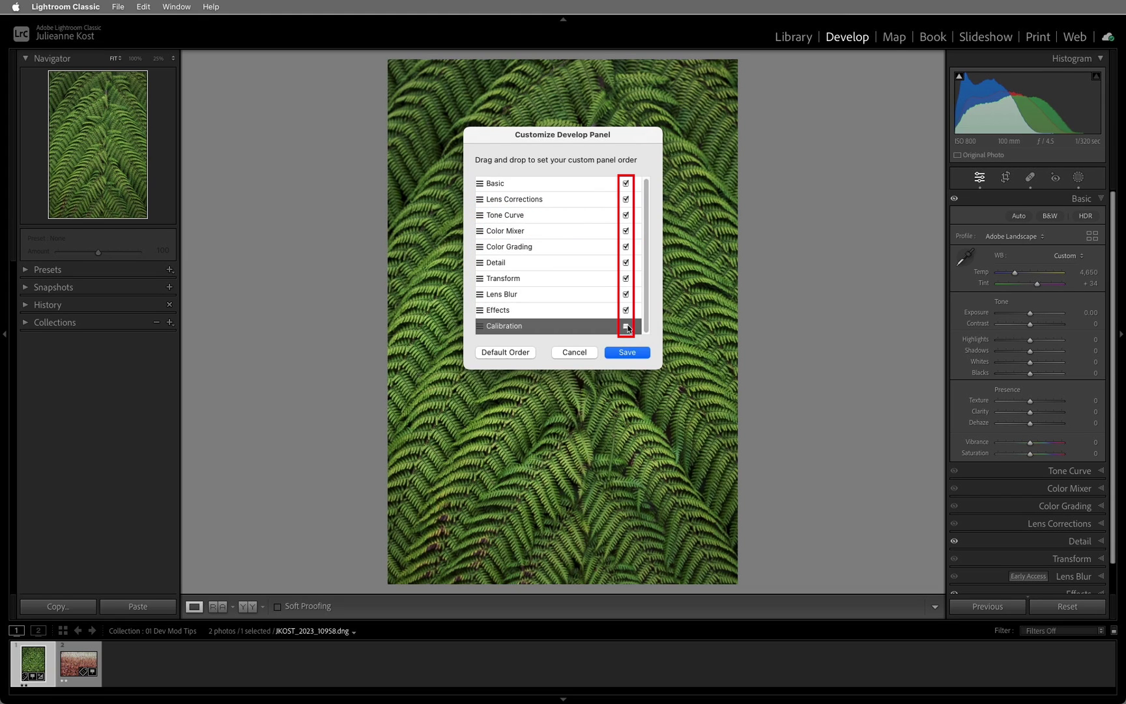
click(626, 311)
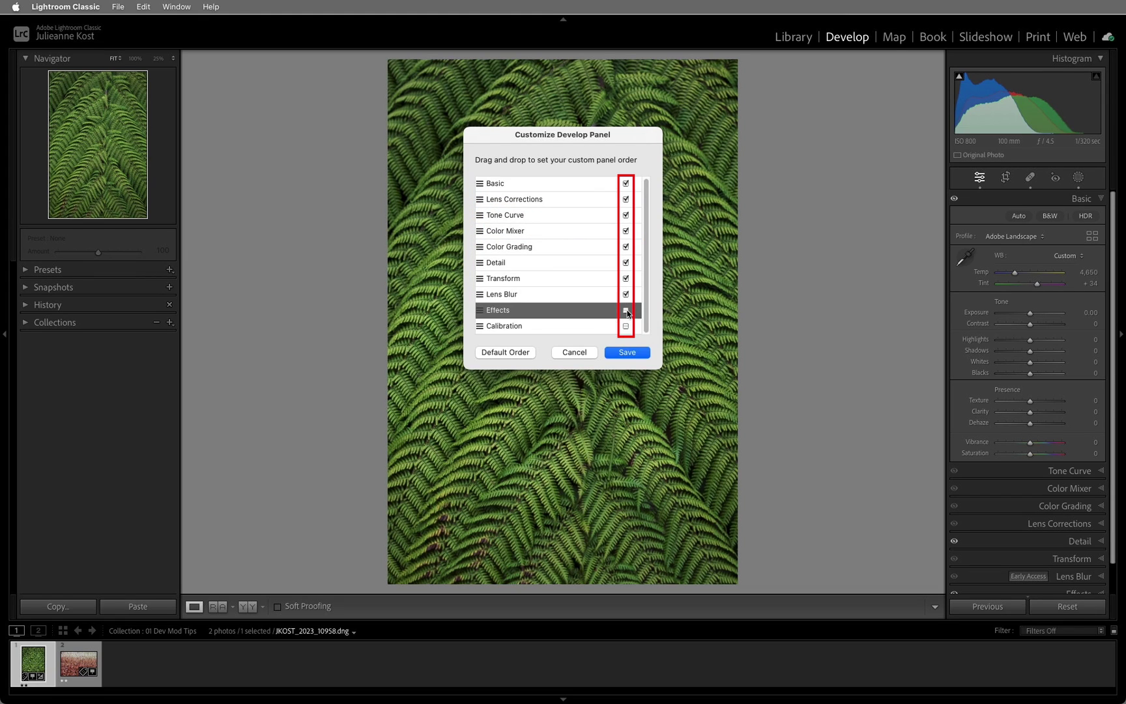
click(595, 354)
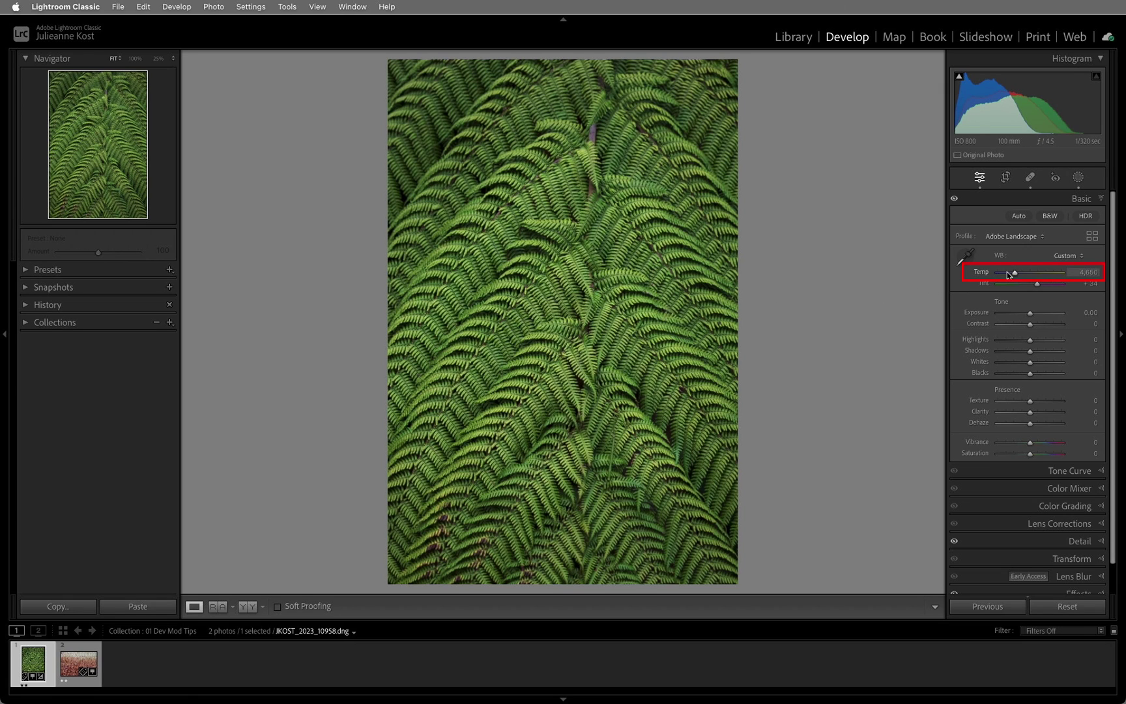
Drag Temp up to 5,682, then enter 5,267 as the Temp value
drag(1015, 274, 1021, 274)
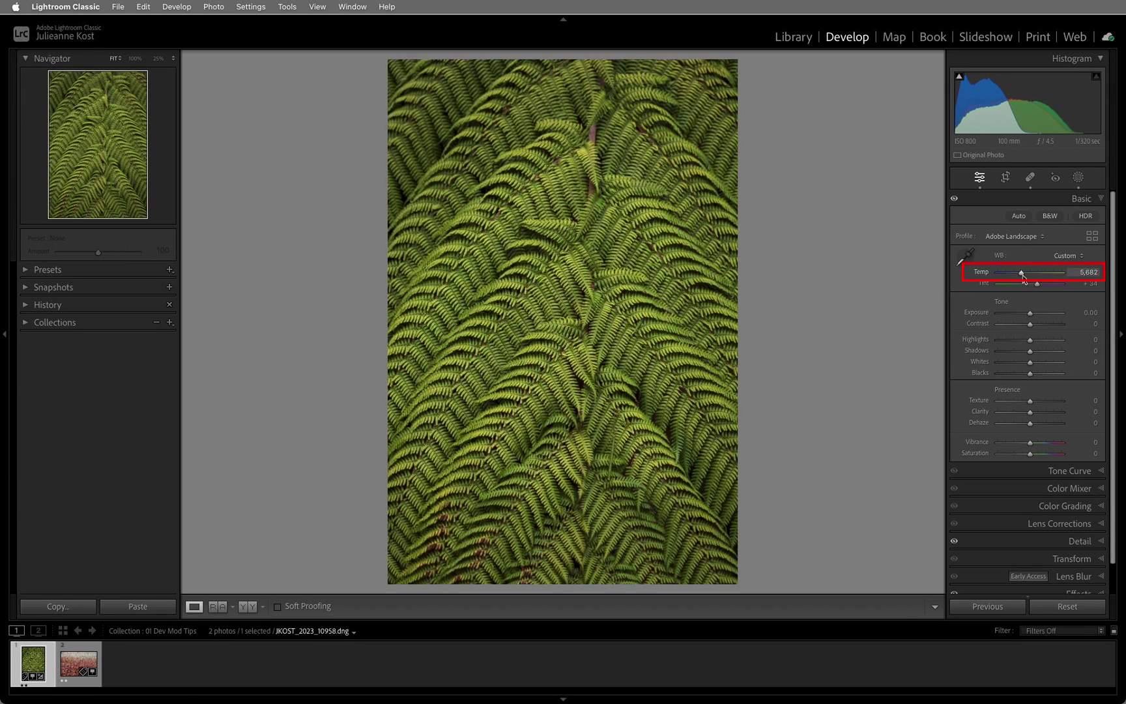
click(1088, 272)
text(5267)
key(Return)
Enter 4000 for Temp, nudge it with arrow keys to 4,650, and move to Tint
click(1084, 272)
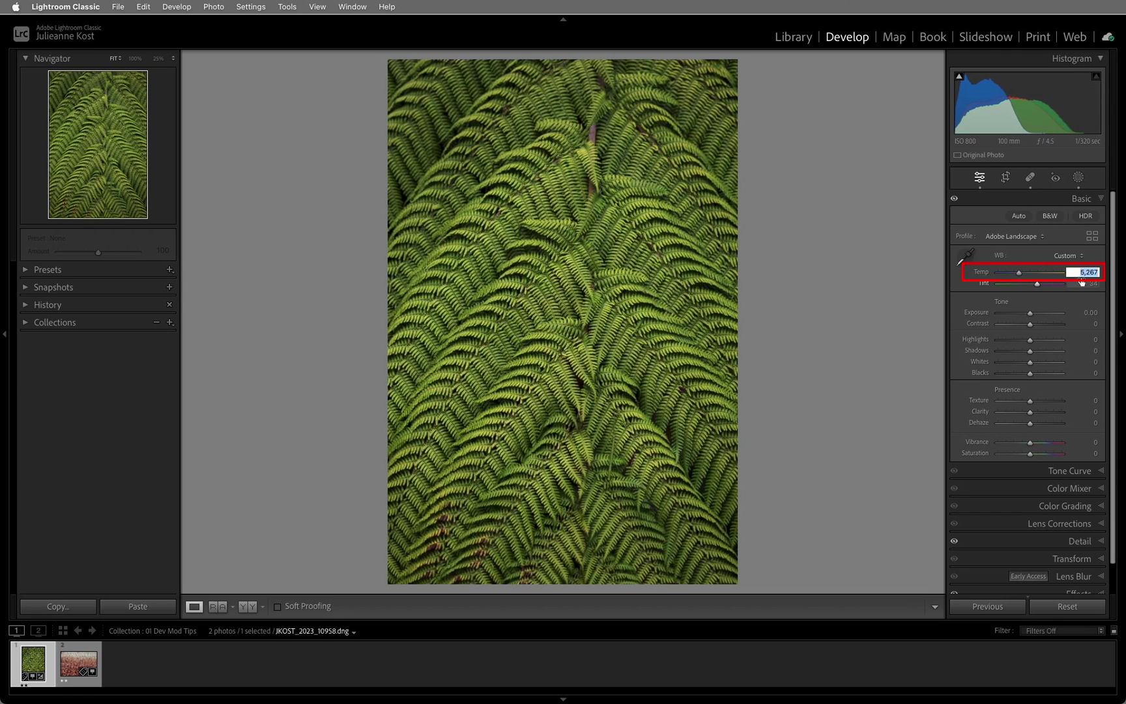
text(4000)
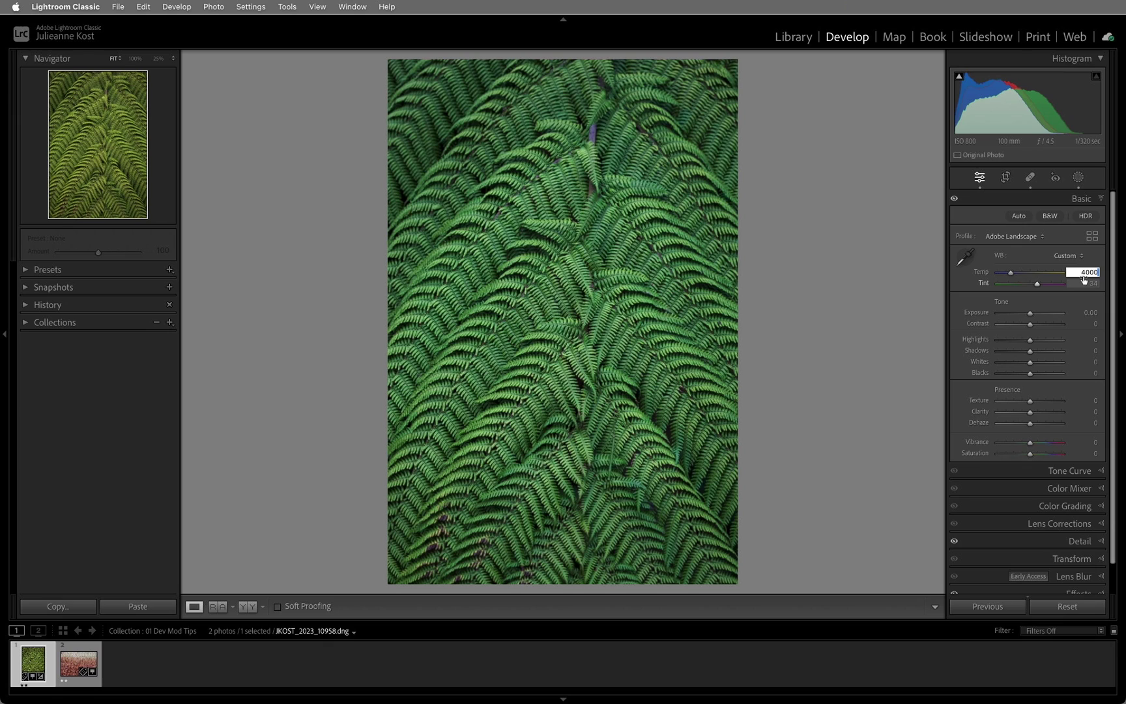
drag(1079, 272, 1099, 274)
key(Up)
key(Up)
key(Up)
key(Up)
key(Up)
key(Up)
key(Up)
key(Up)
key(Up)
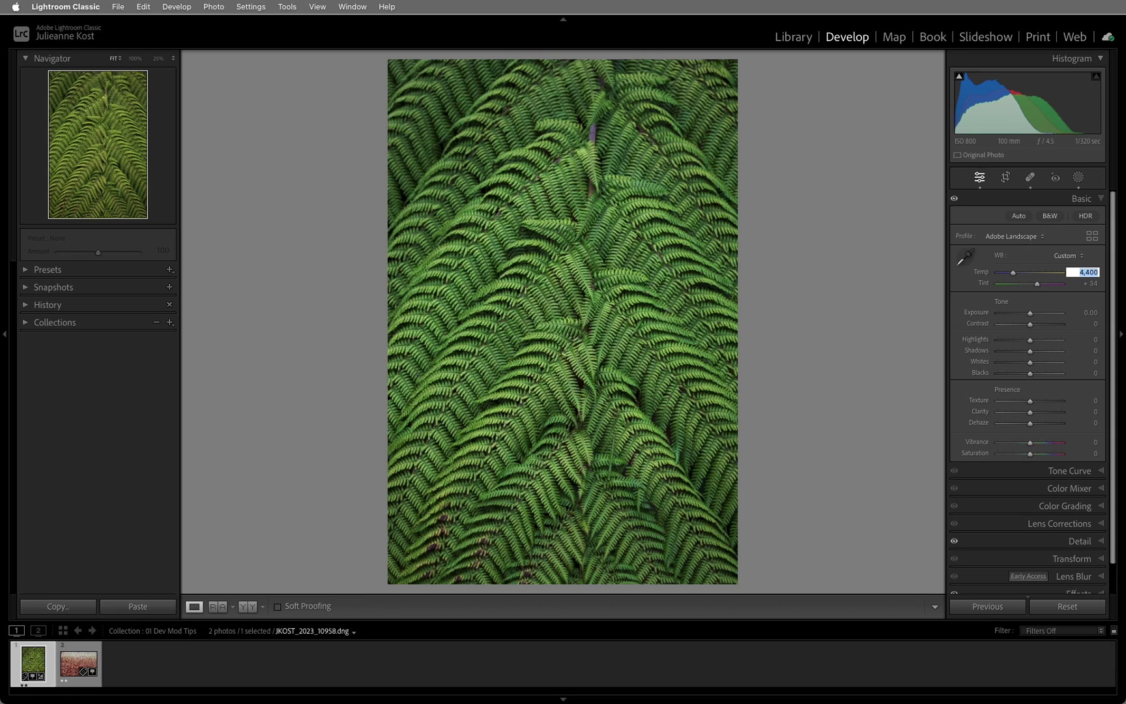
key(Up)
key(Up)
key(Up)
key(Up)
key(Up)
key(Up)
key(Up)
key(Up)
key(Up)
key(Up)
key(Up)
key(Up)
key(Up)
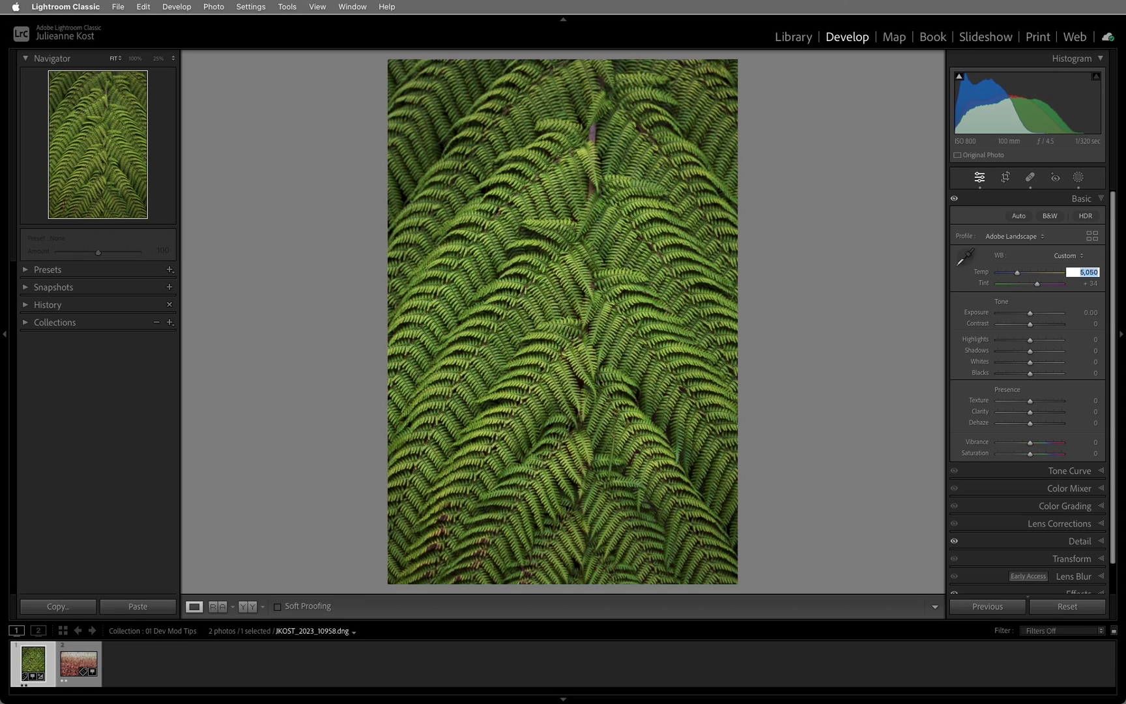
key(Down)
key(Down)
key(Down)
key(Down)
key(Down)
key(Down)
key(Down)
key(Down)
key(Tab)
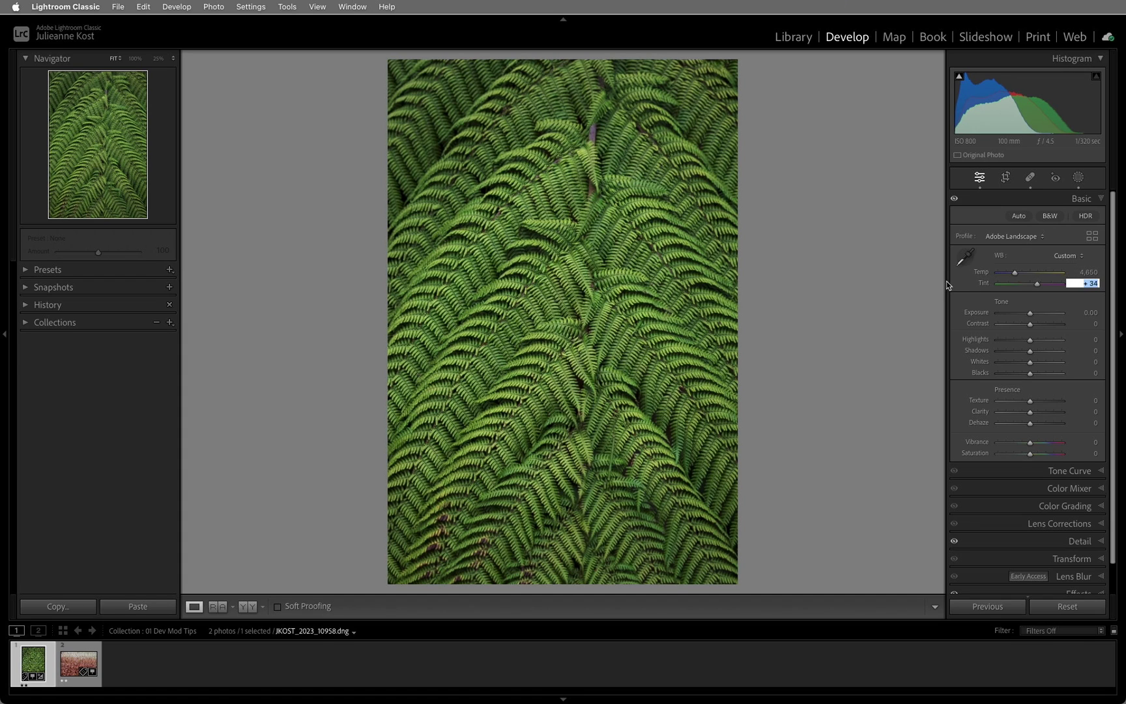
drag(946, 281, 995, 289)
Toggle the Effects panel adjustments off and back on to compare the photo
scroll(960, 471, down, 2)
click(955, 564)
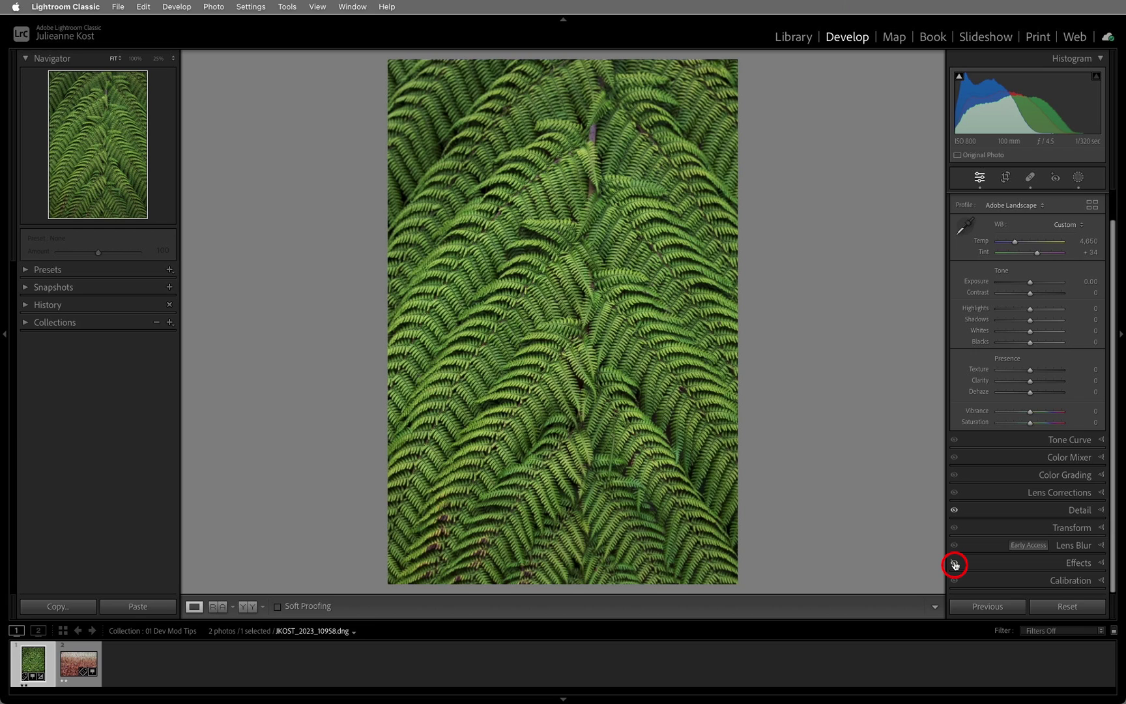
click(954, 564)
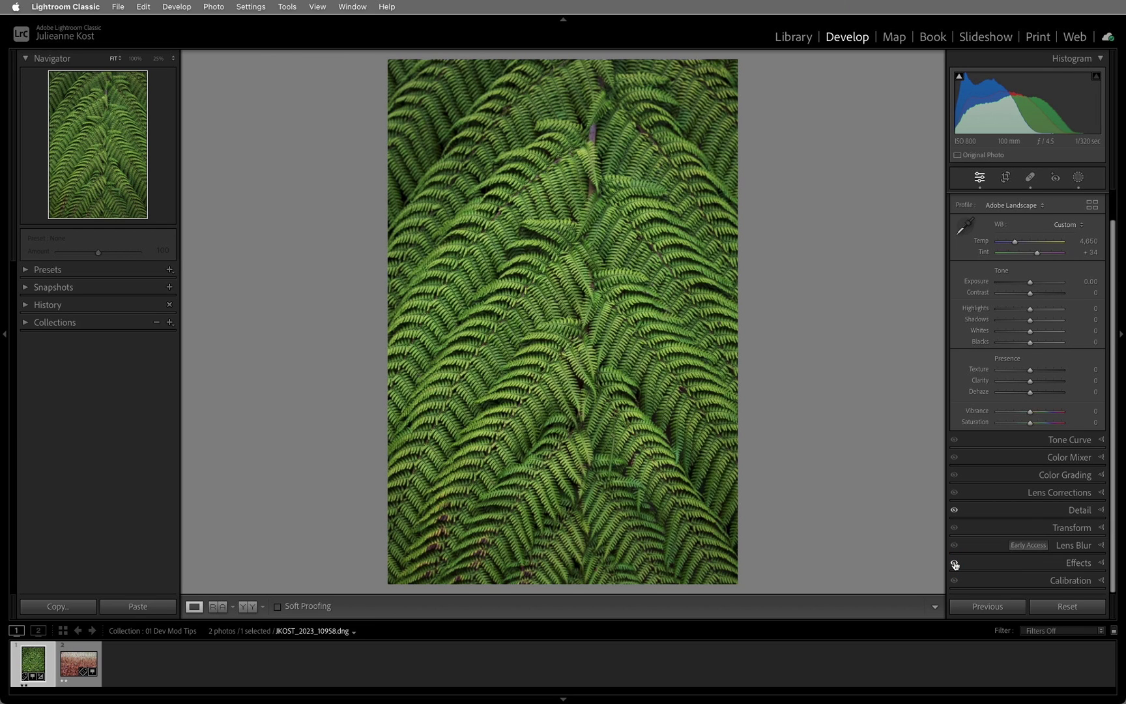
Toggle the healing edits' visibility, then open Masking to show Mask 1 and Mask 2
click(1030, 182)
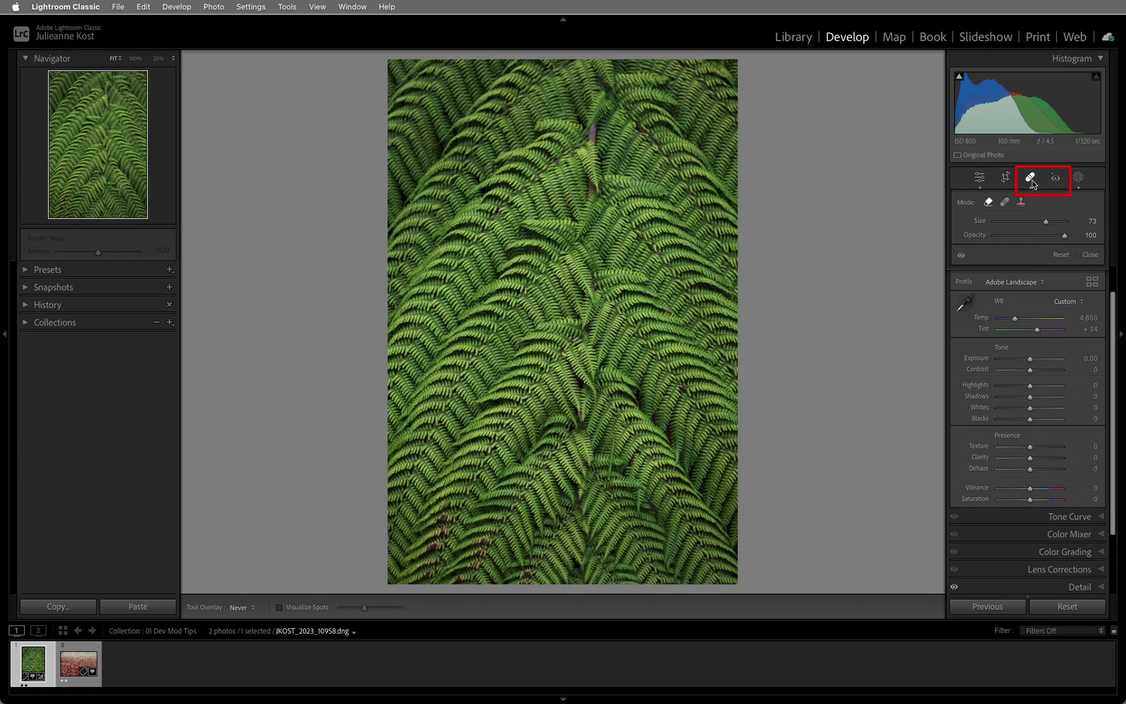
click(963, 257)
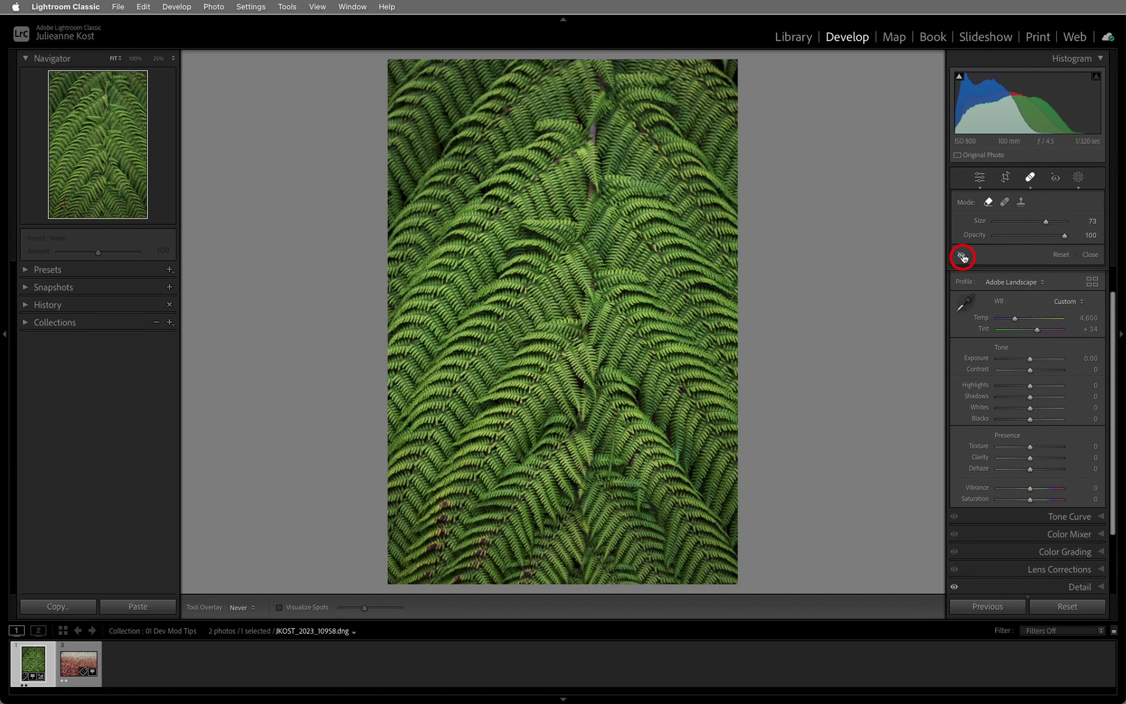
click(962, 257)
click(1079, 177)
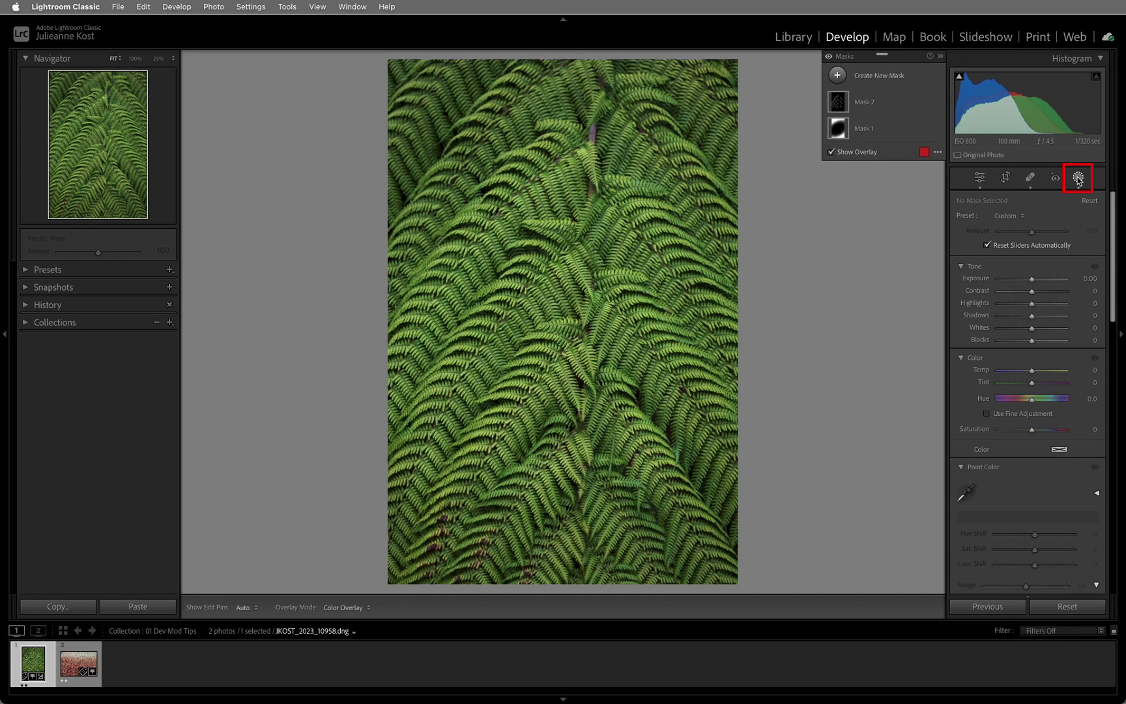
click(830, 57)
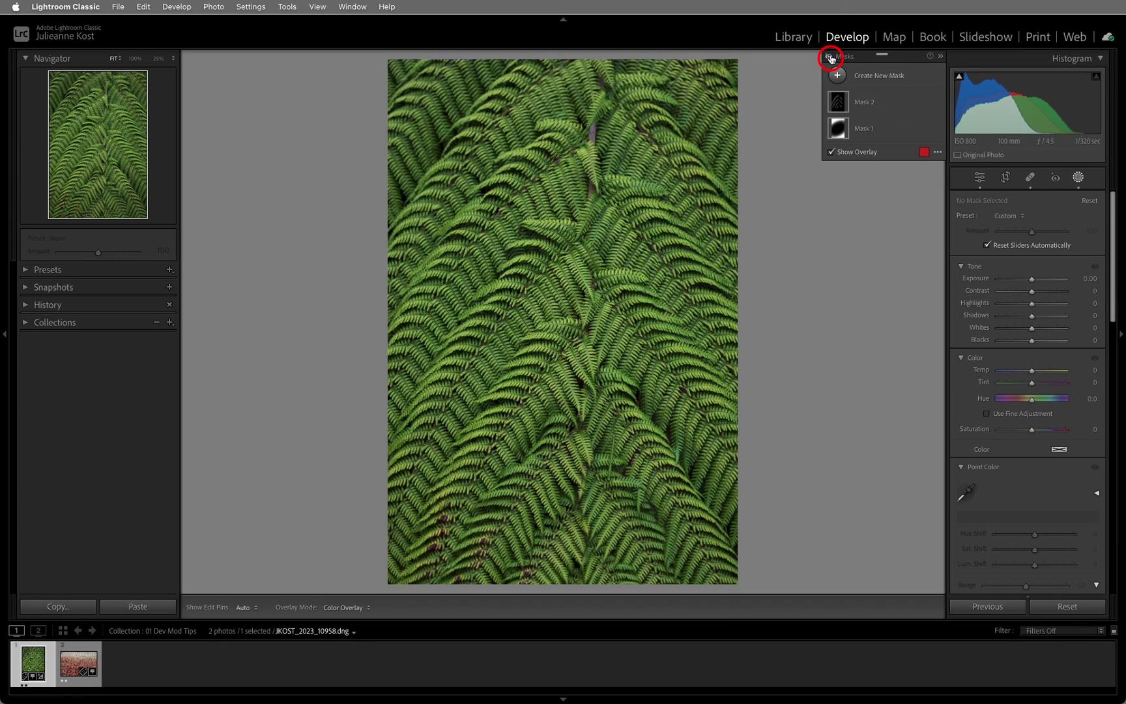
Return to the Basic panel and cycle the photo's info overlays through to hidden
click(979, 178)
key(i)
key(i)
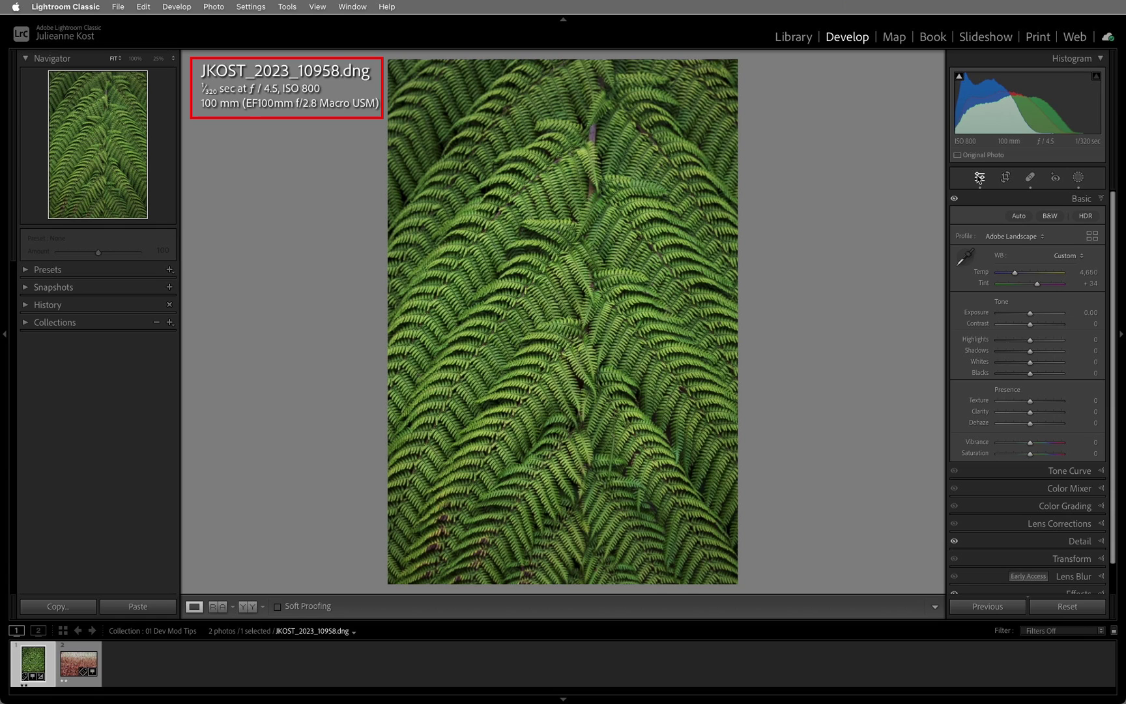
key(i)
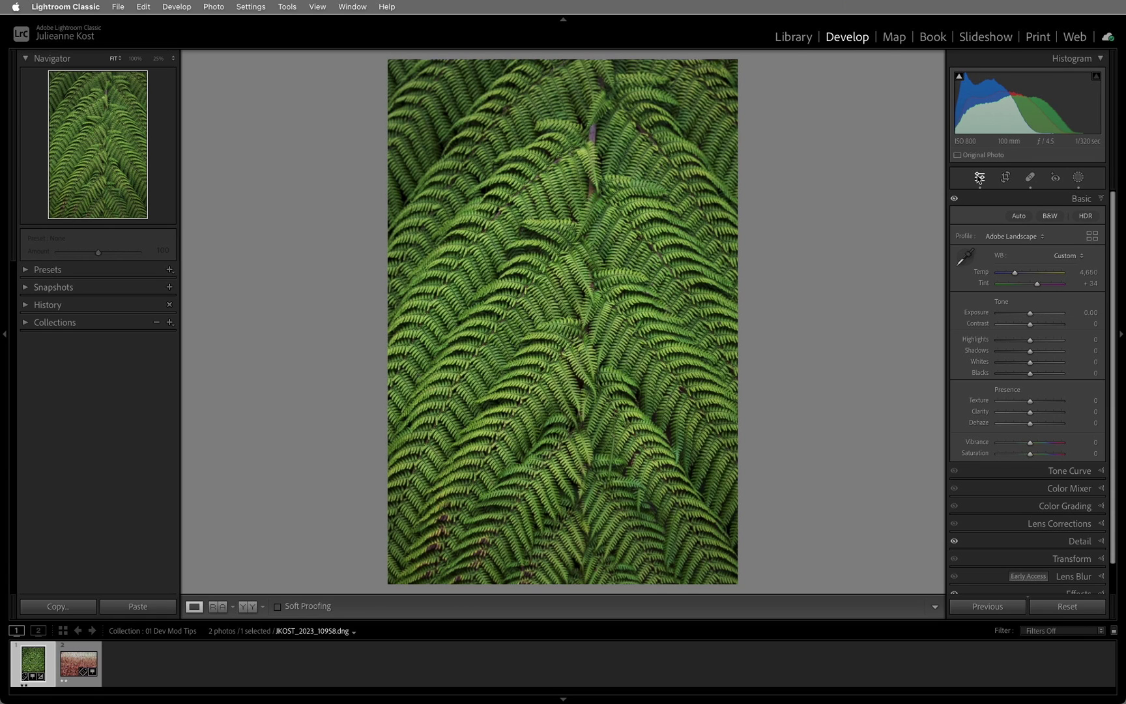
key(i)
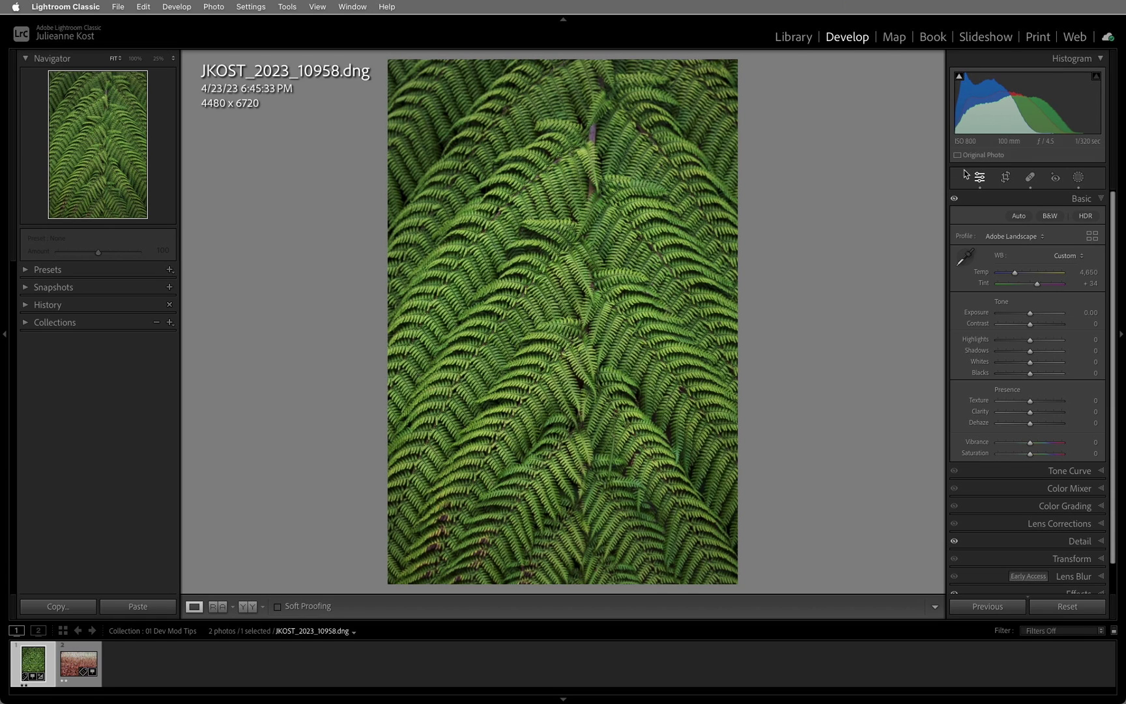
Check the Develop View Options, keeping File Name and Copy Name as the overlay's first line
click(318, 7)
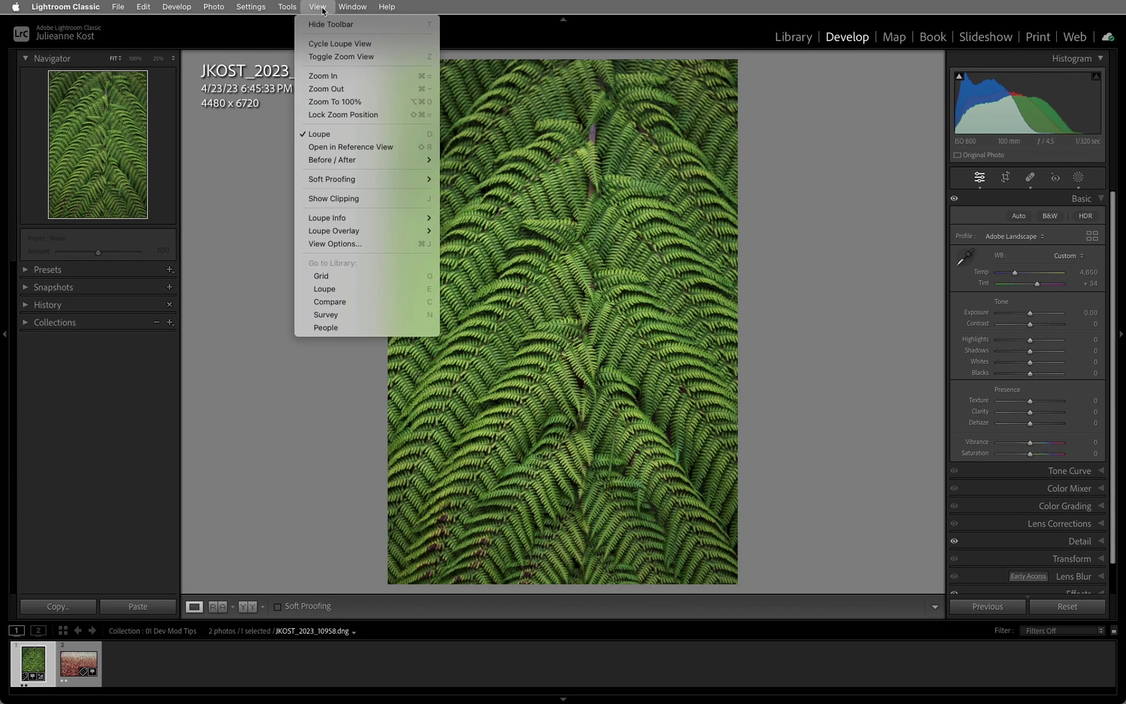
click(382, 244)
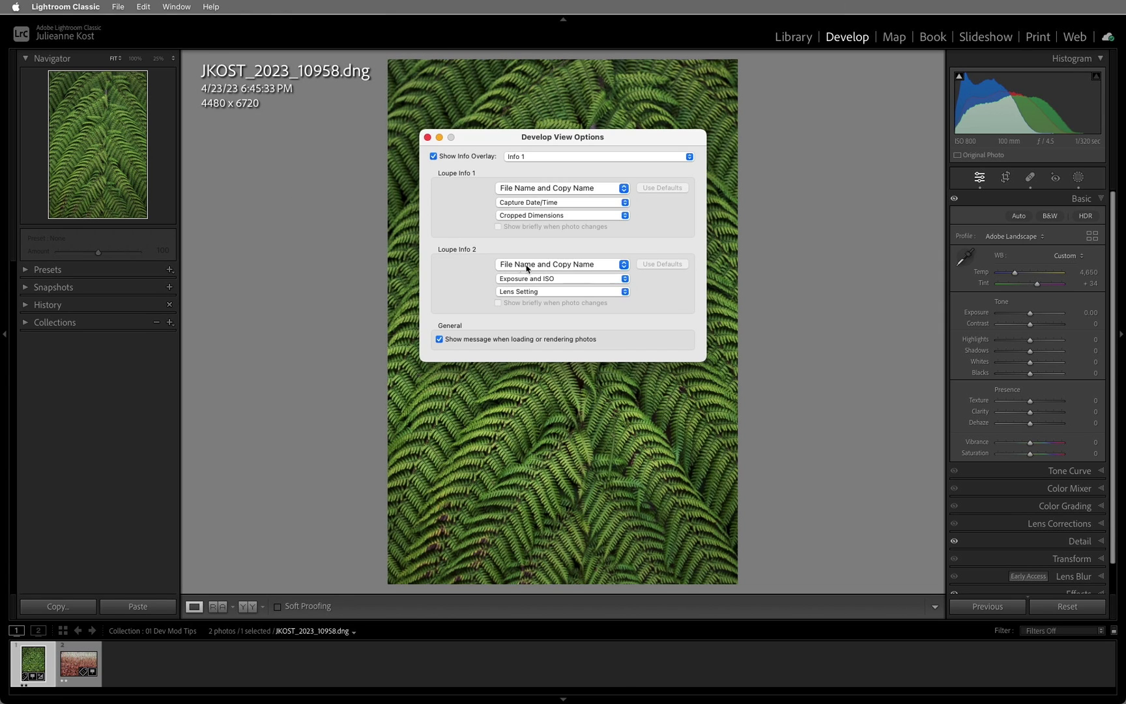
click(564, 267)
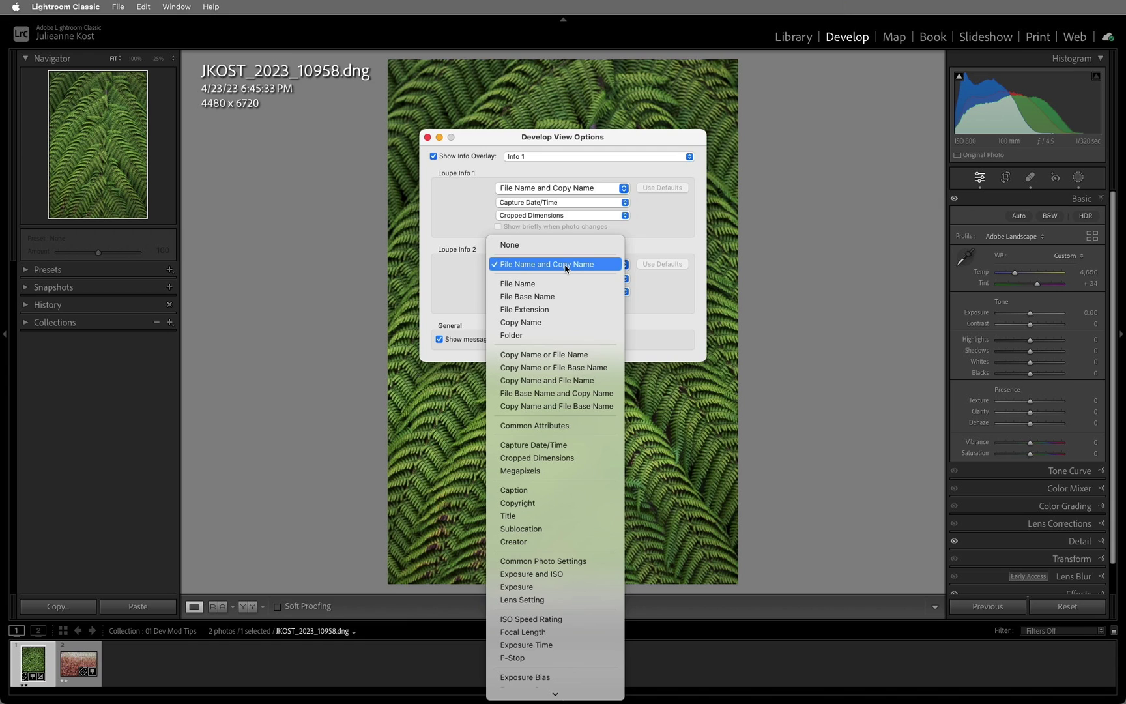
click(565, 267)
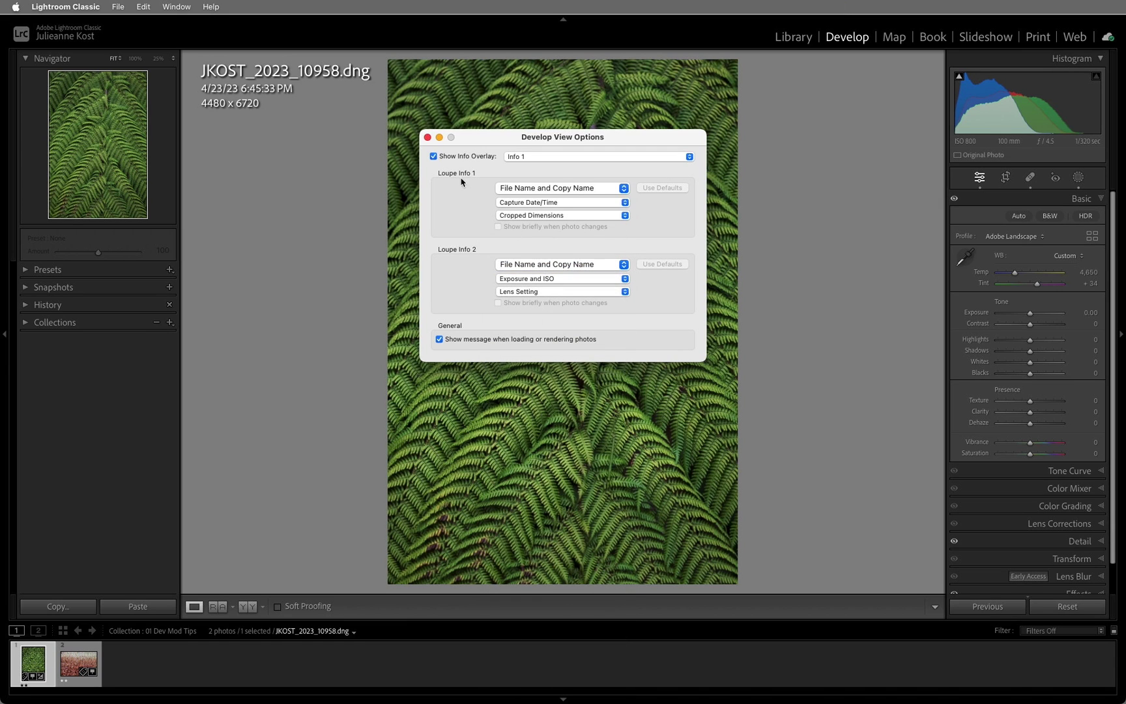
click(427, 138)
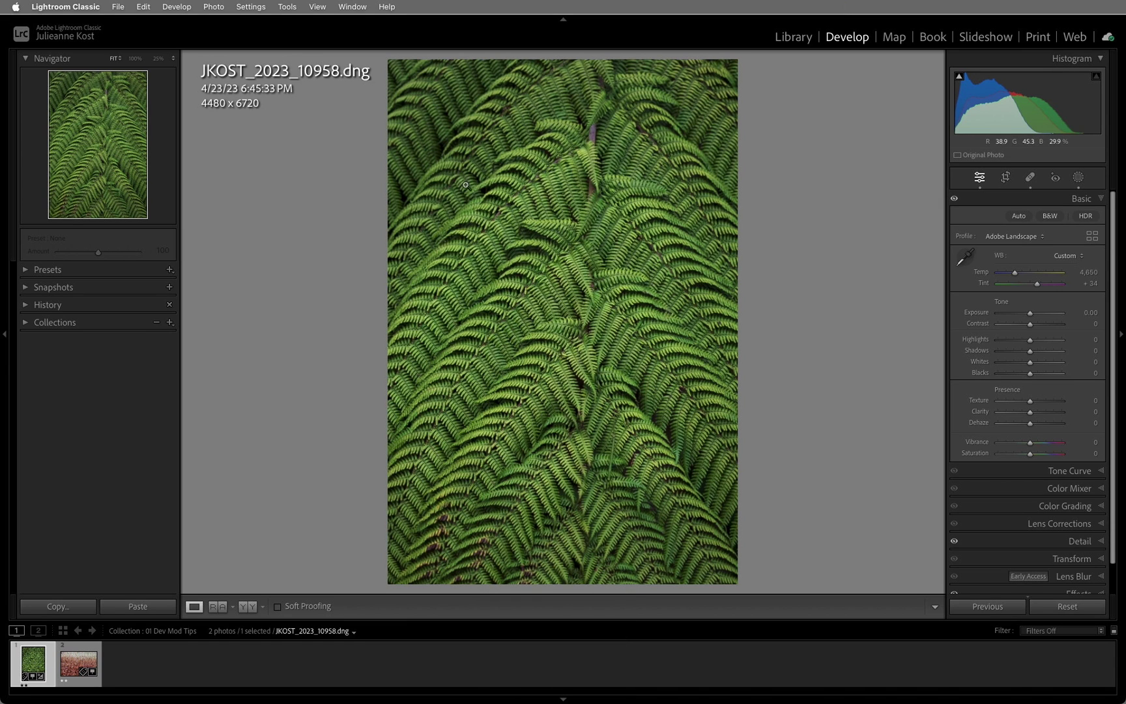
Scrubby-zoom to about 33% and back to 12%, then marquee-zoom to 64% on the lower fern fronds
key(super+minus)
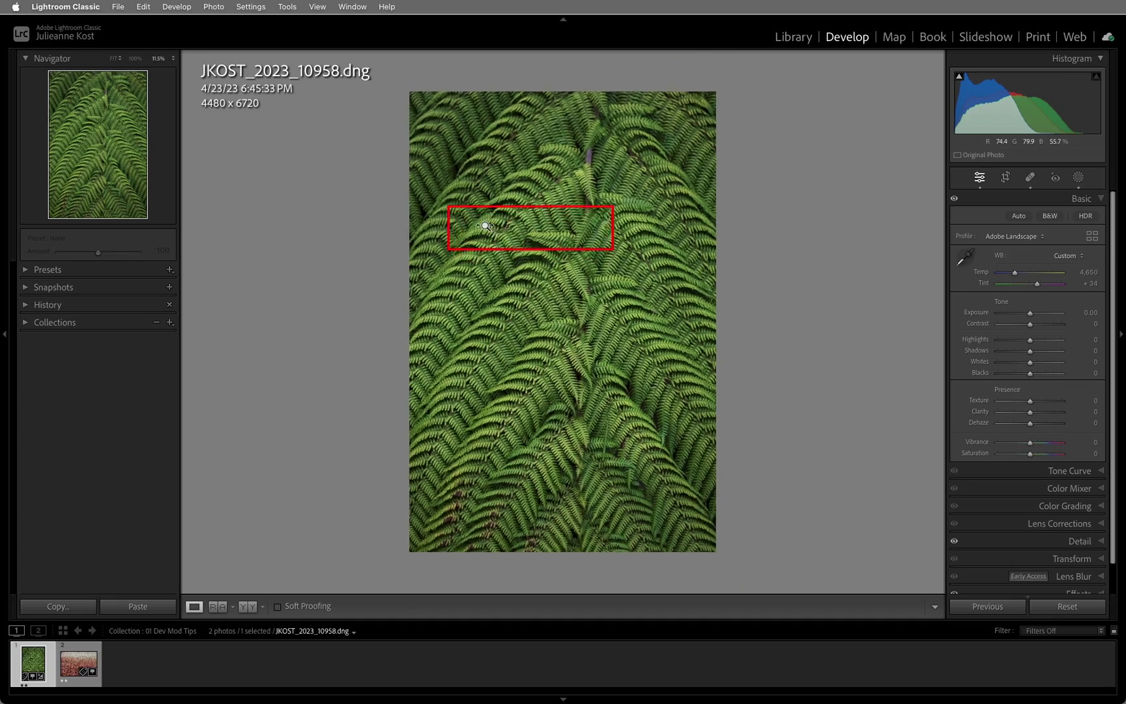
drag(479, 226, 566, 232)
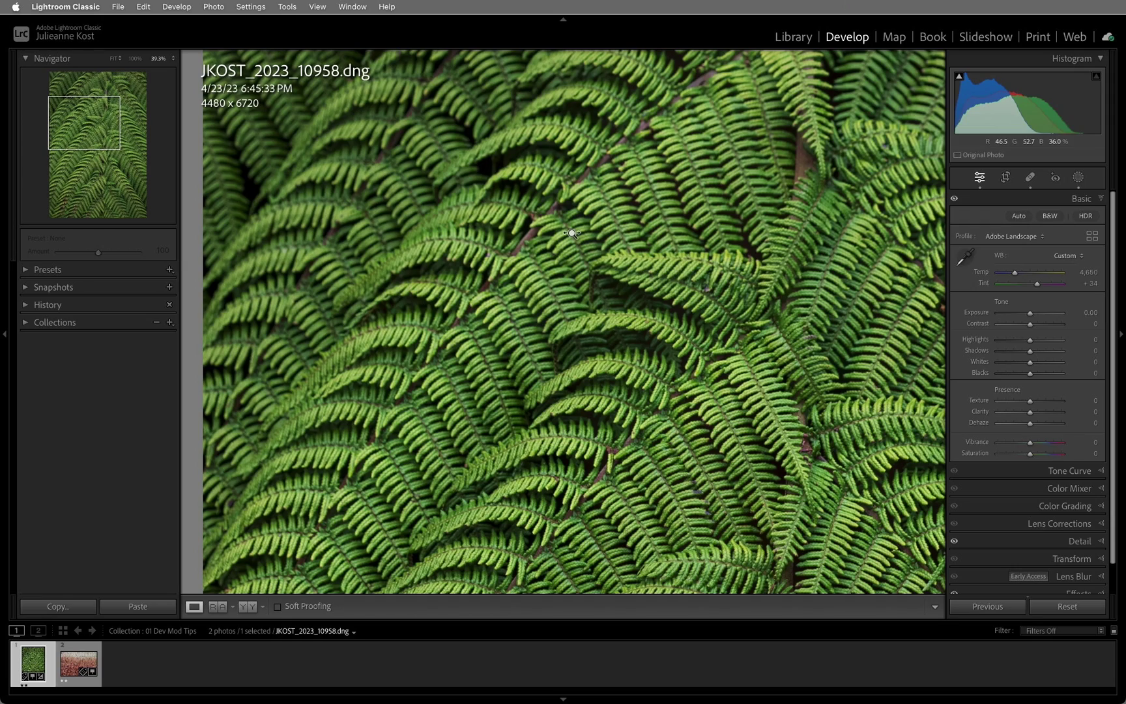
drag(571, 233, 491, 232)
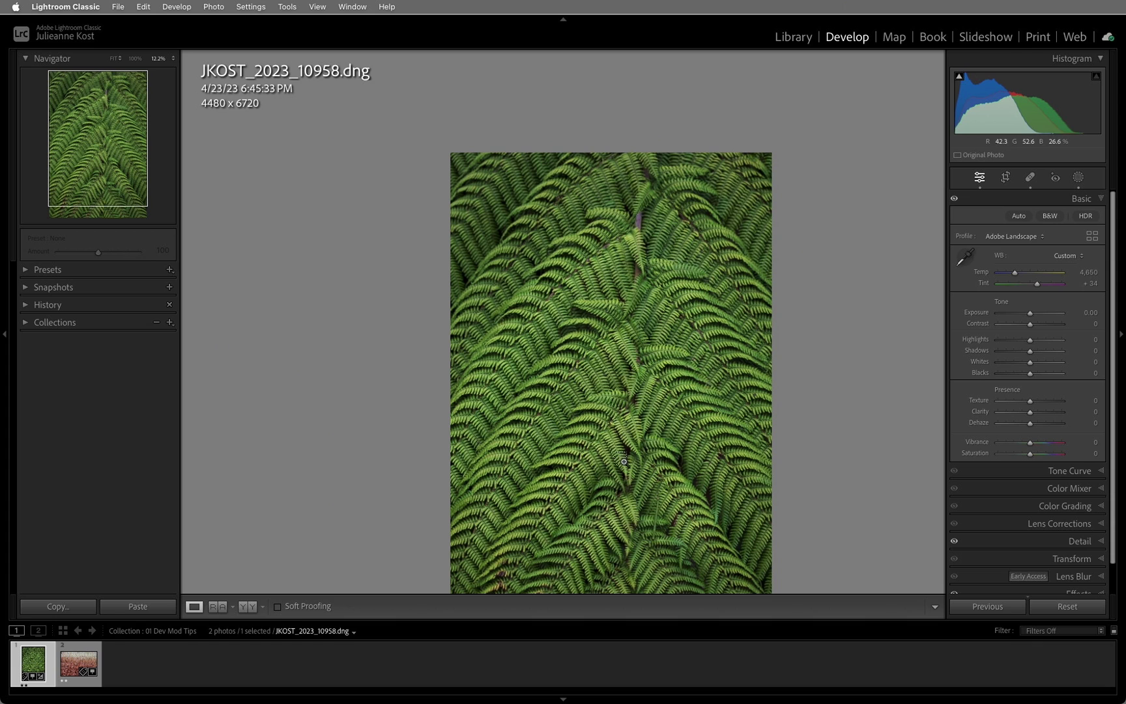
drag(623, 462, 732, 568)
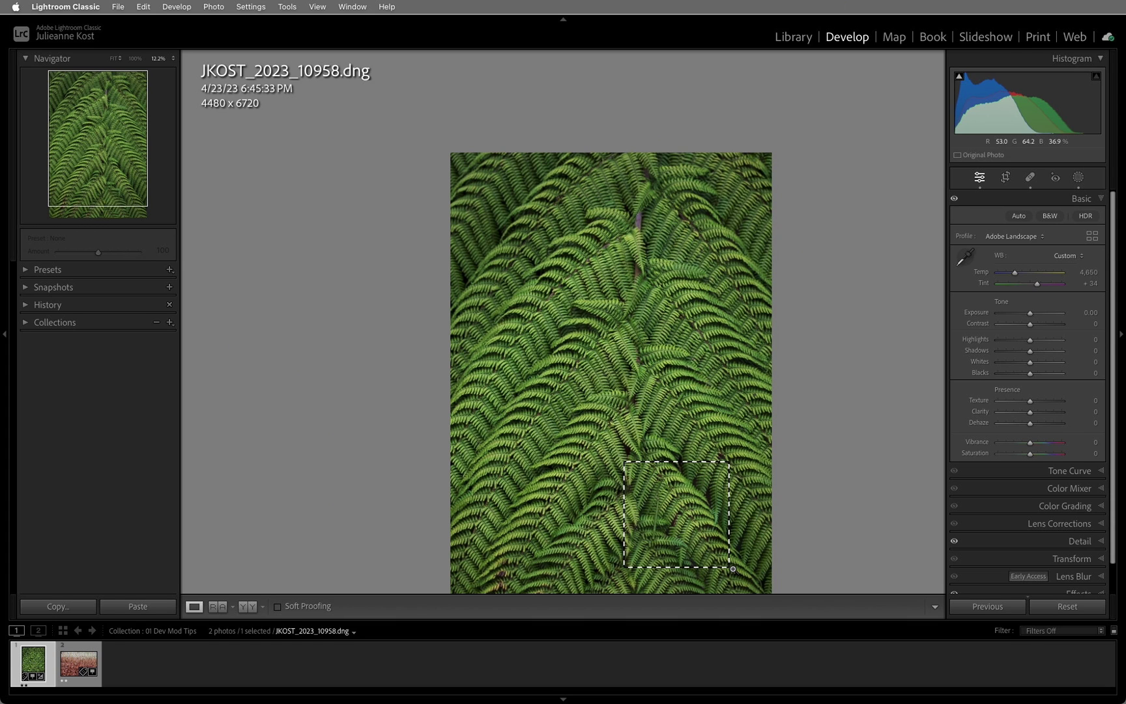
drag(732, 568, 732, 569)
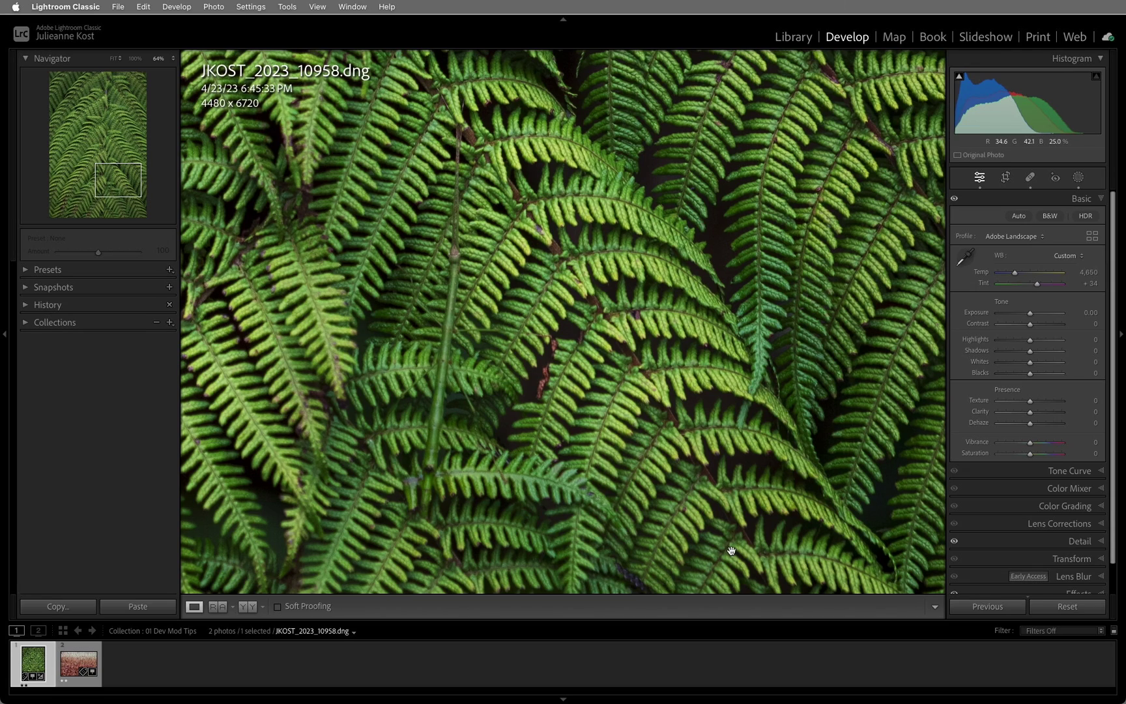
Fit the whole photo in view and reset its Develop settings so white balance reads As Shot
click(742, 512)
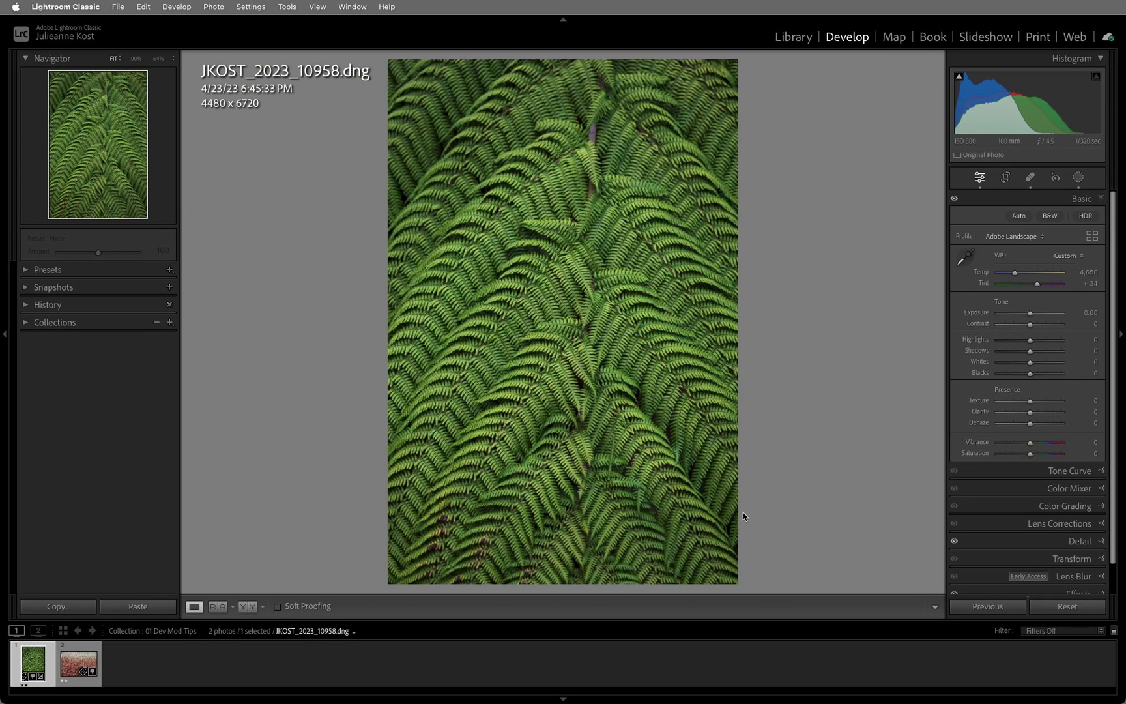
key(super+shift+r)
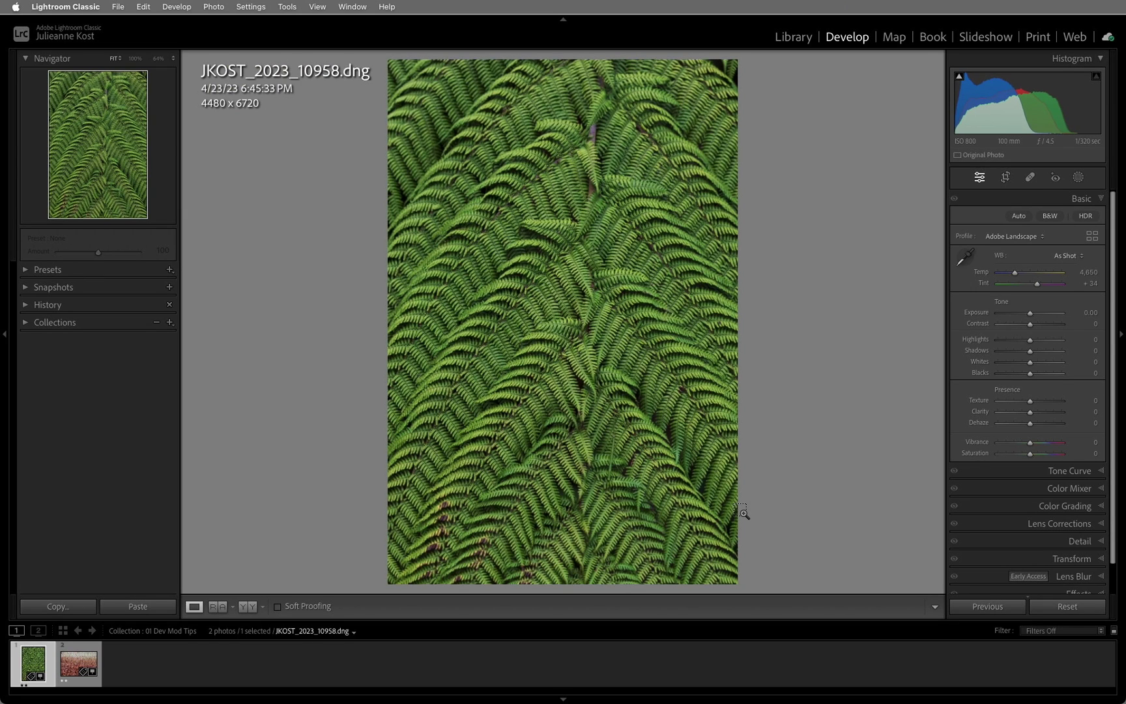